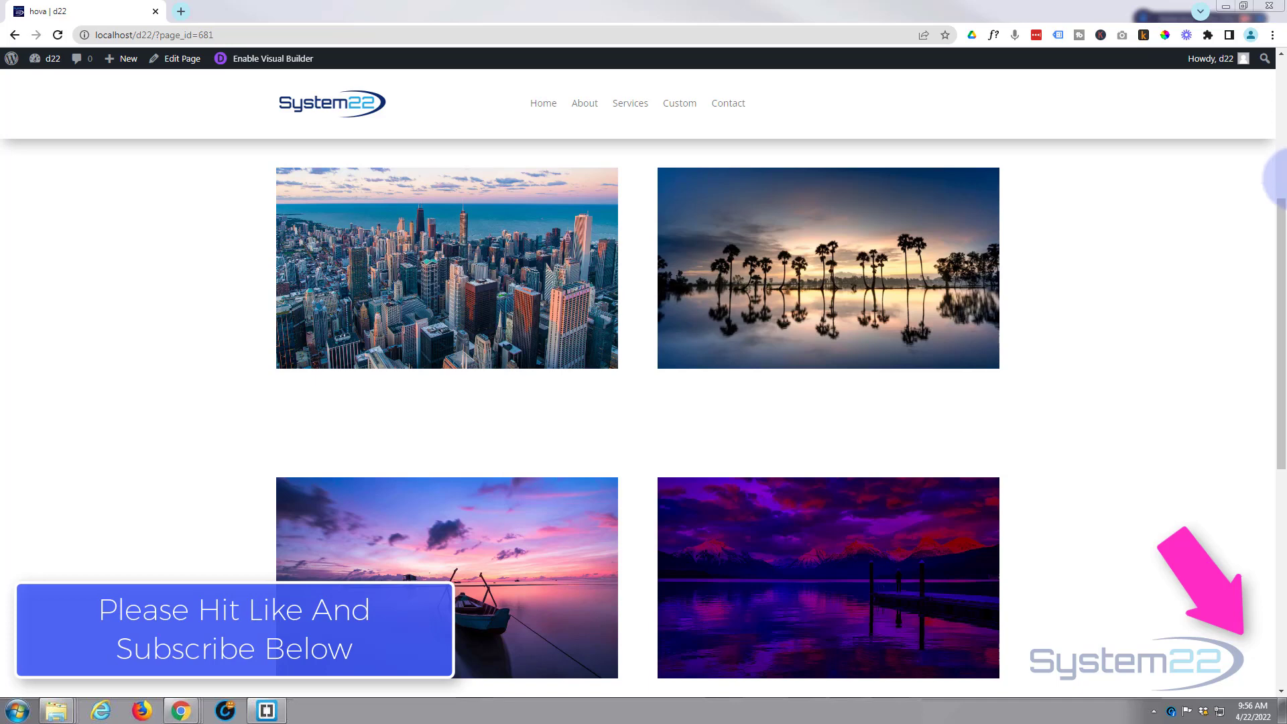
# Enable the Visual Builder and reveal the top row's empty second column beside the mountain image
pyautogui.moveTo(856, 316)
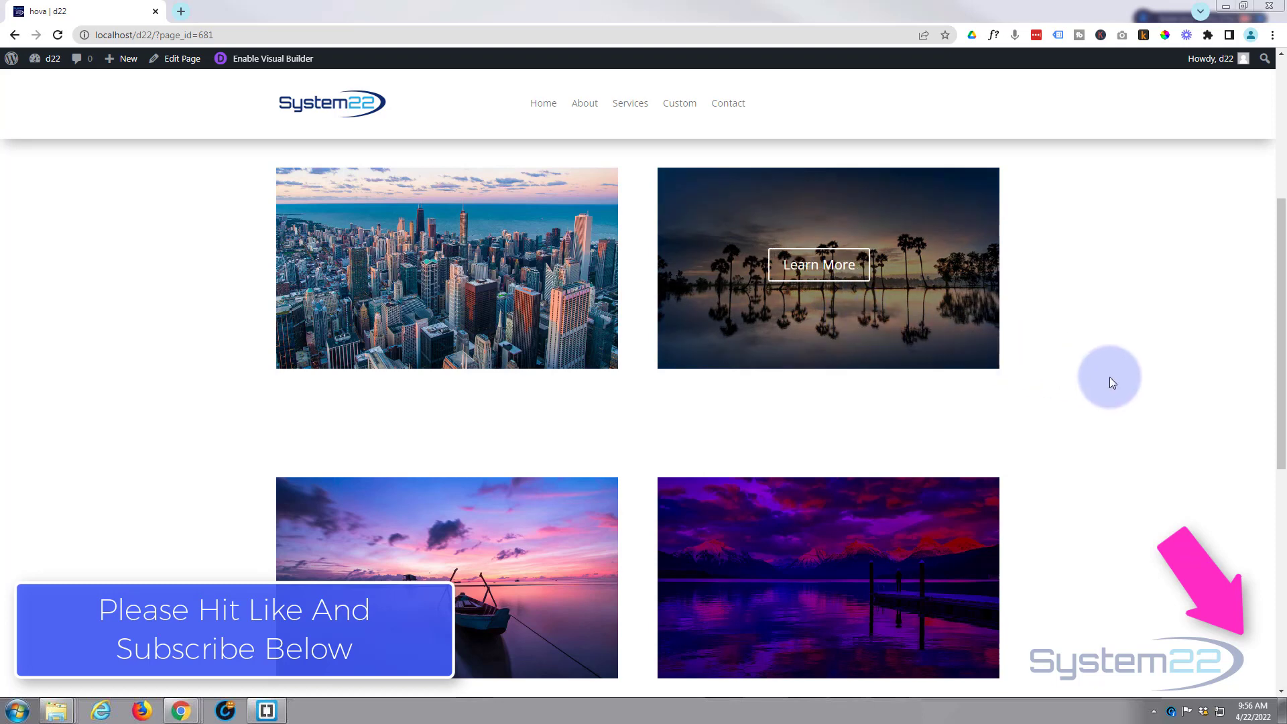
pyautogui.moveTo(855, 561)
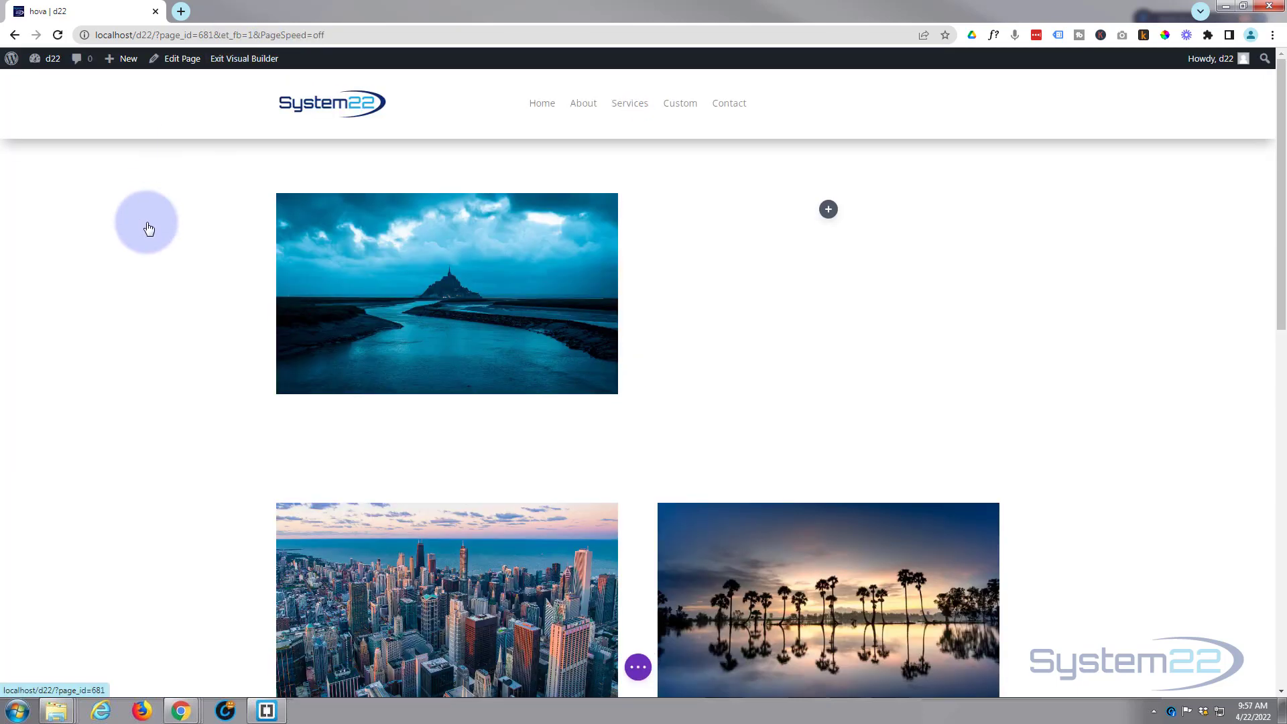
pyautogui.moveTo(158, 225)
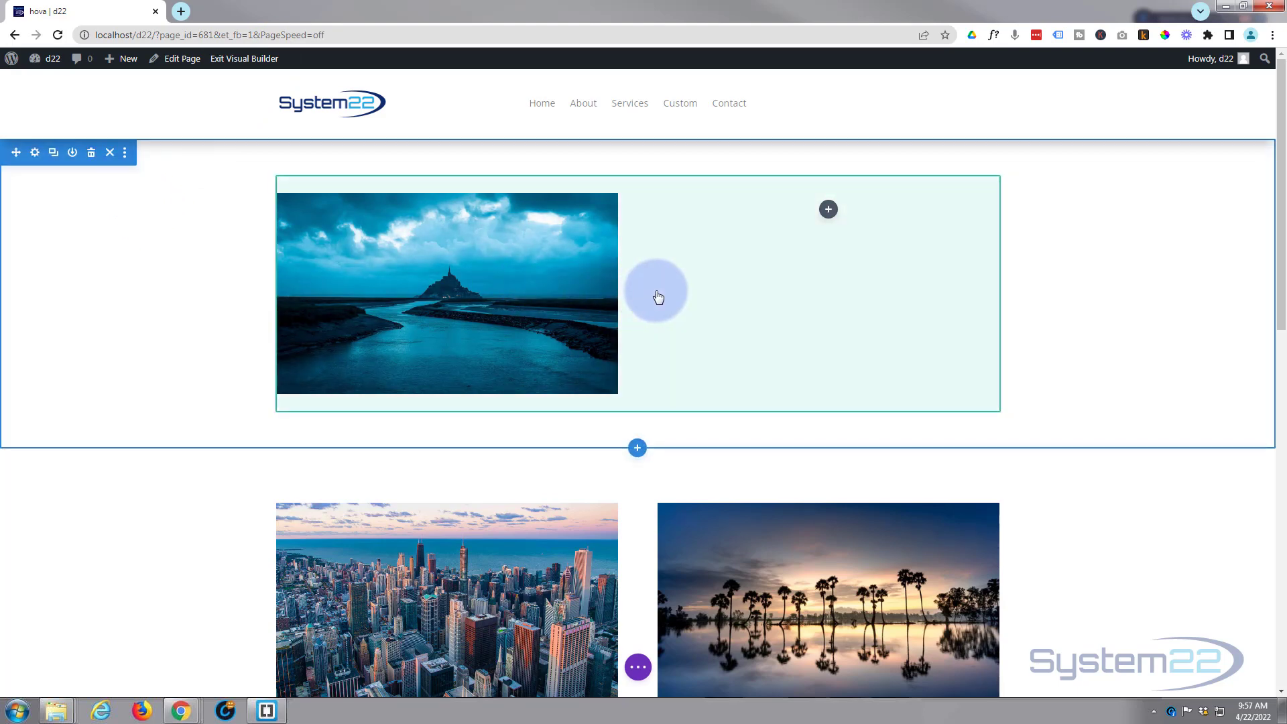
pyautogui.moveTo(308, 215)
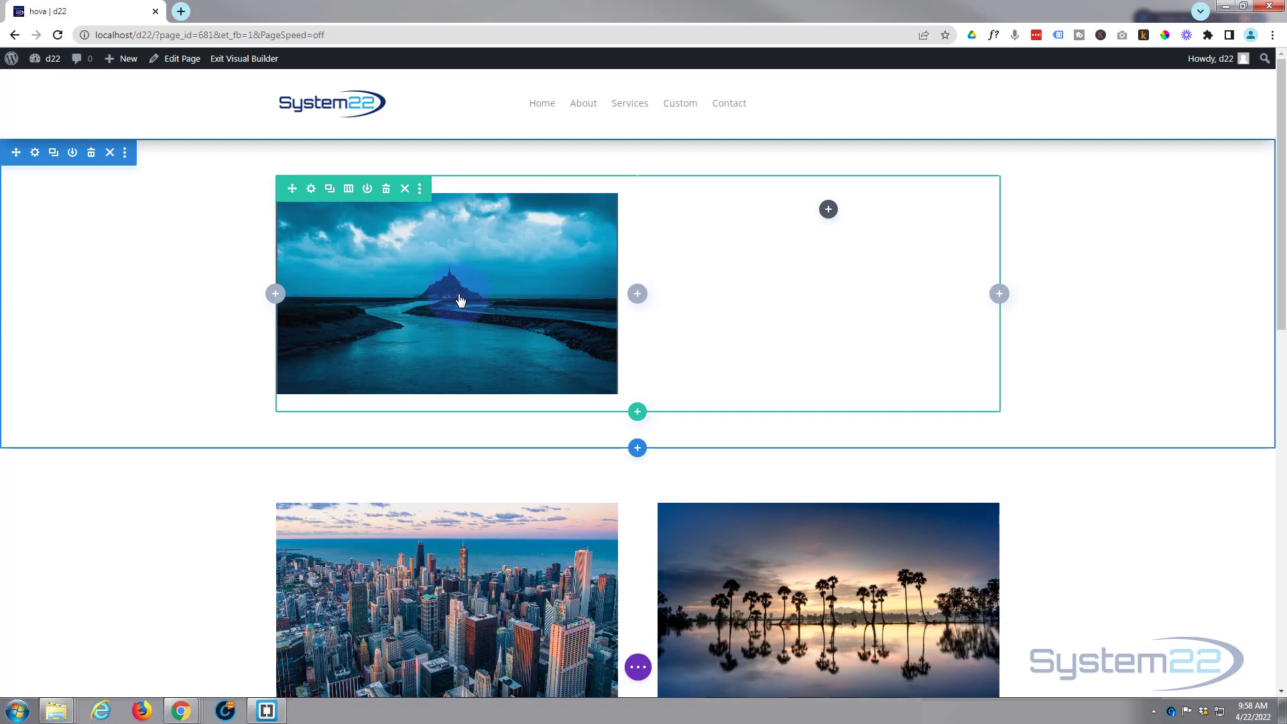
pyautogui.click(828, 211)
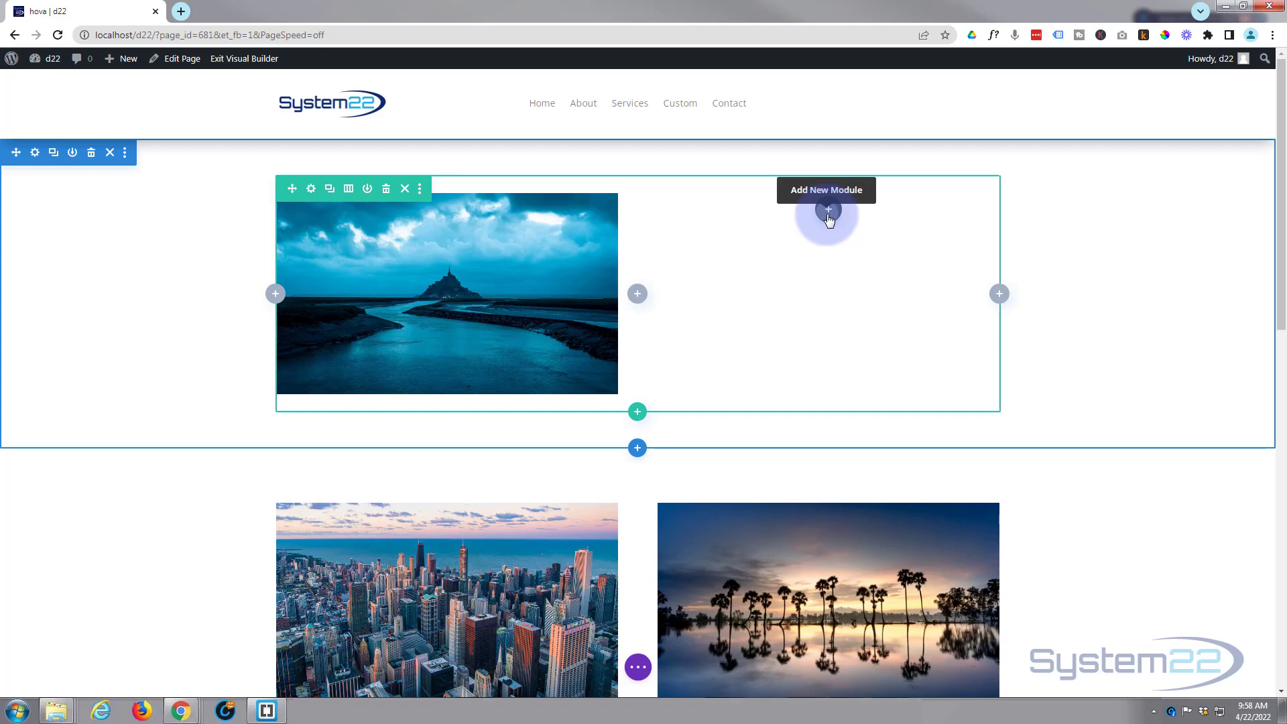
# Insert a Call To Action module into the empty right column and review its text fields
pyautogui.click(829, 211)
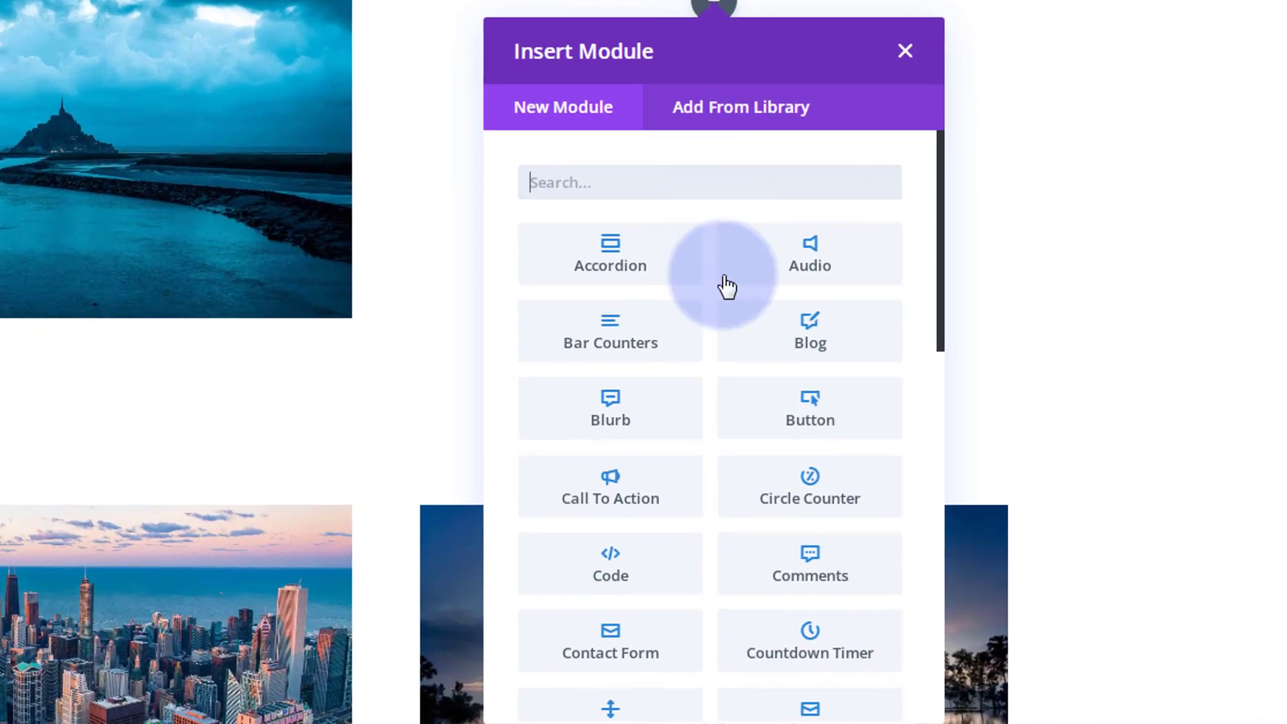
pyautogui.click(595, 499)
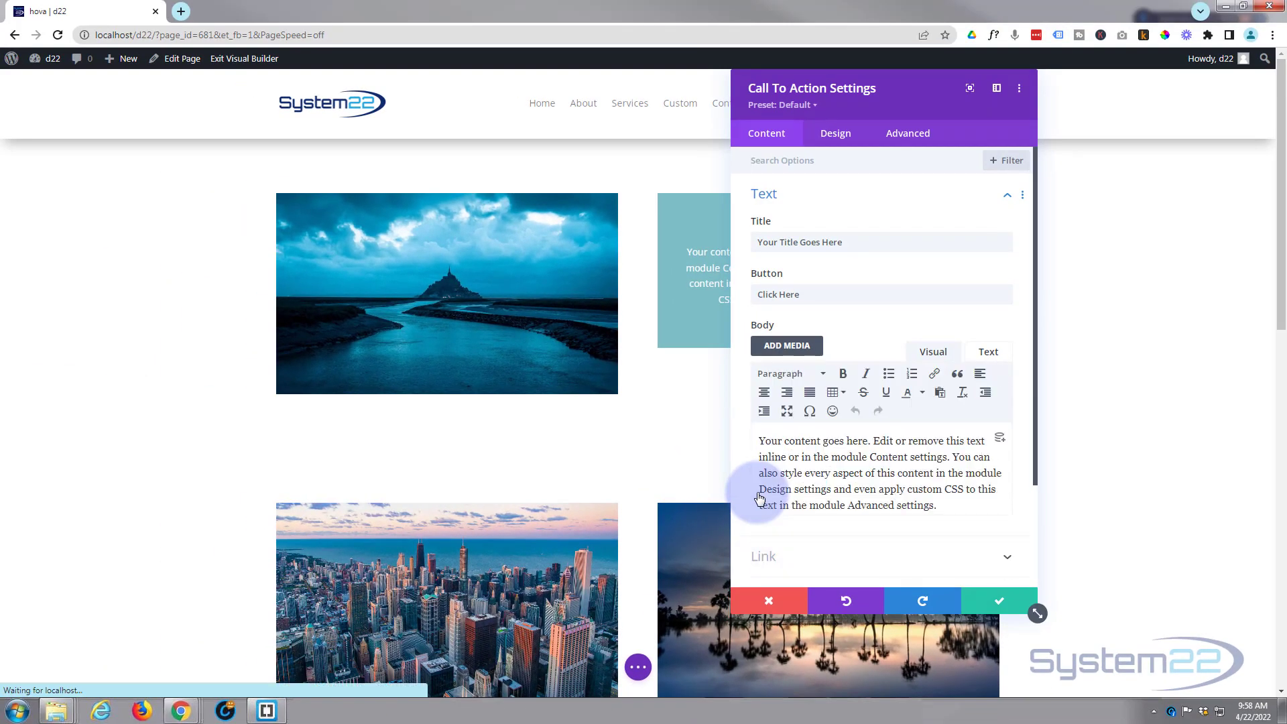
pyautogui.moveTo(894, 107); pyautogui.dragTo(465, 80)
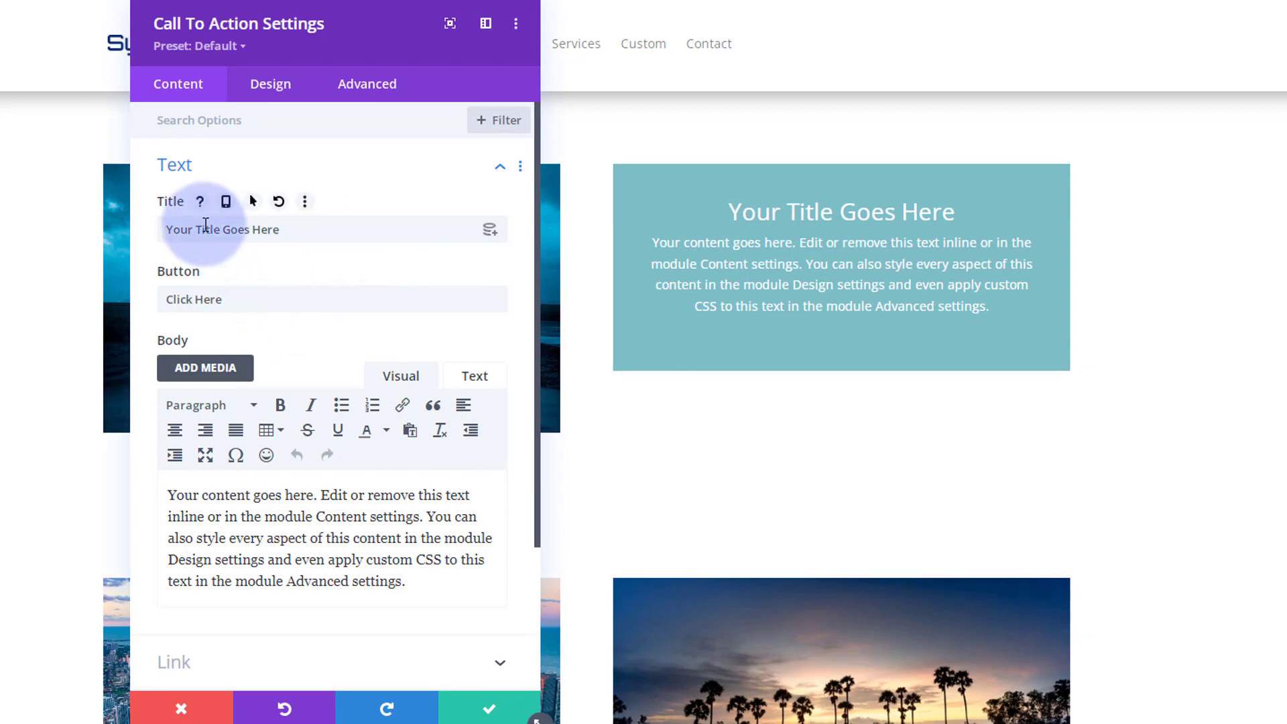
pyautogui.click(231, 298)
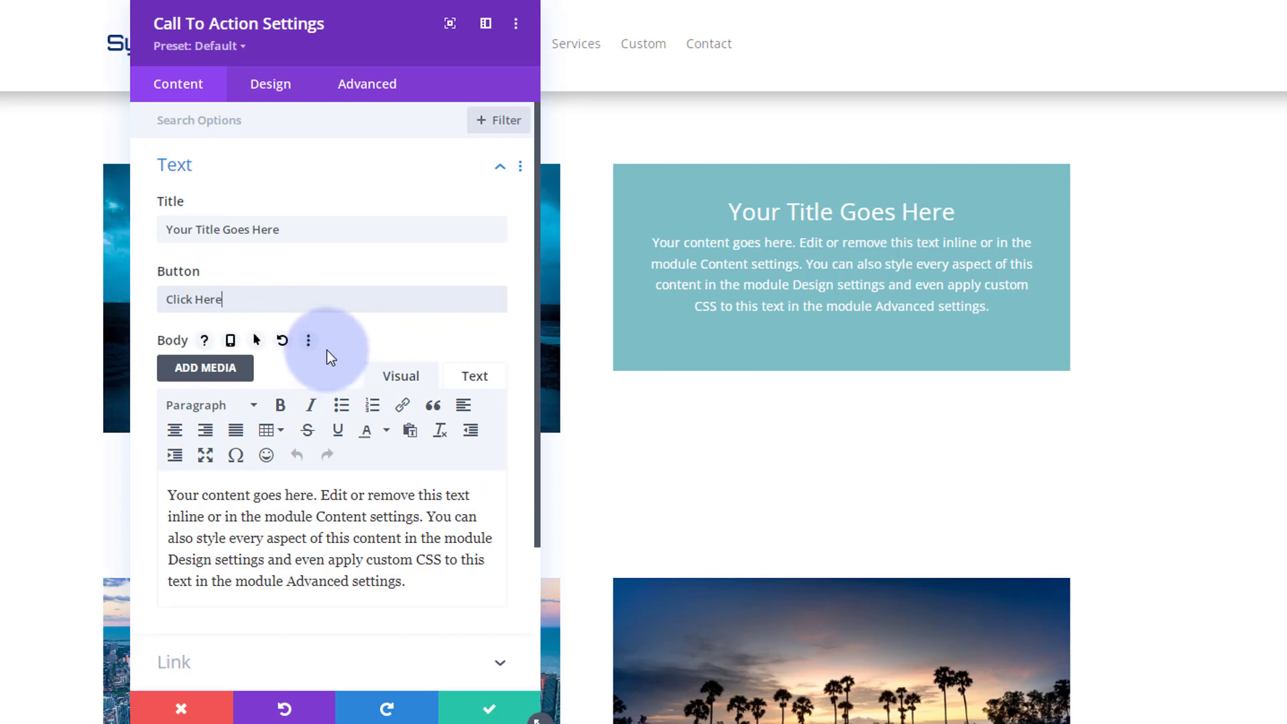
pyautogui.scroll(-2, 327, 357)
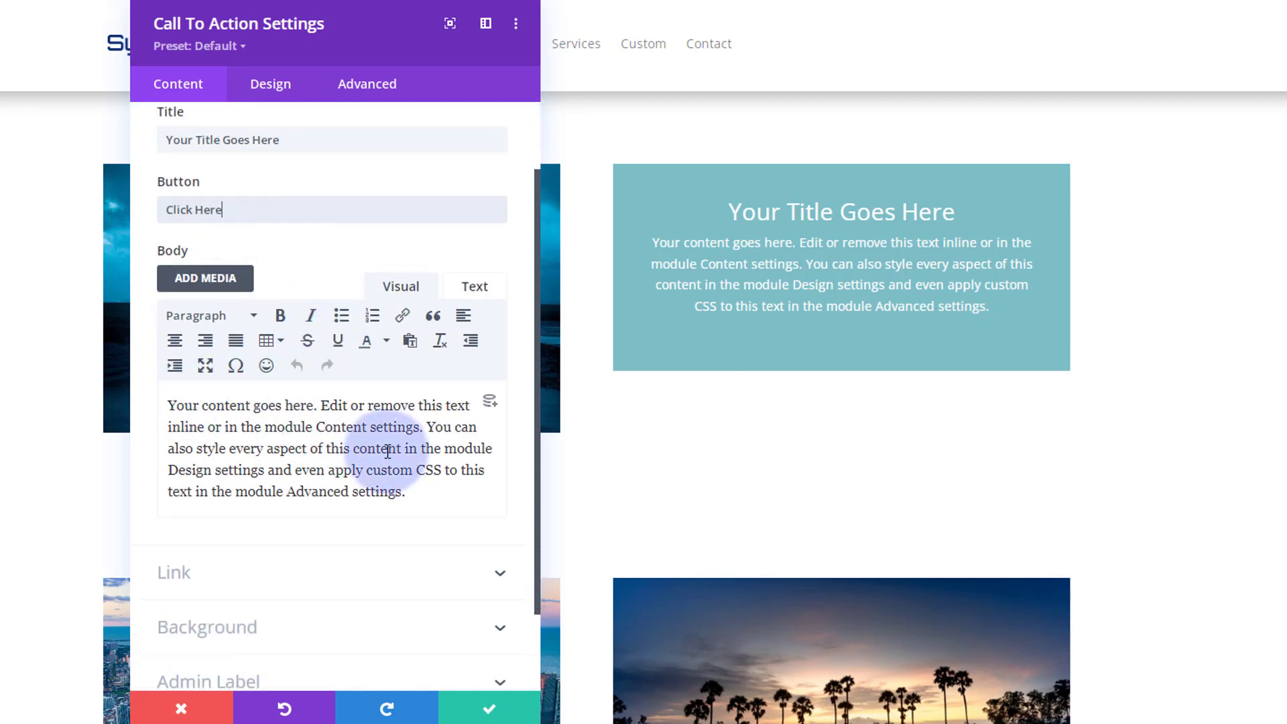
pyautogui.click(234, 319)
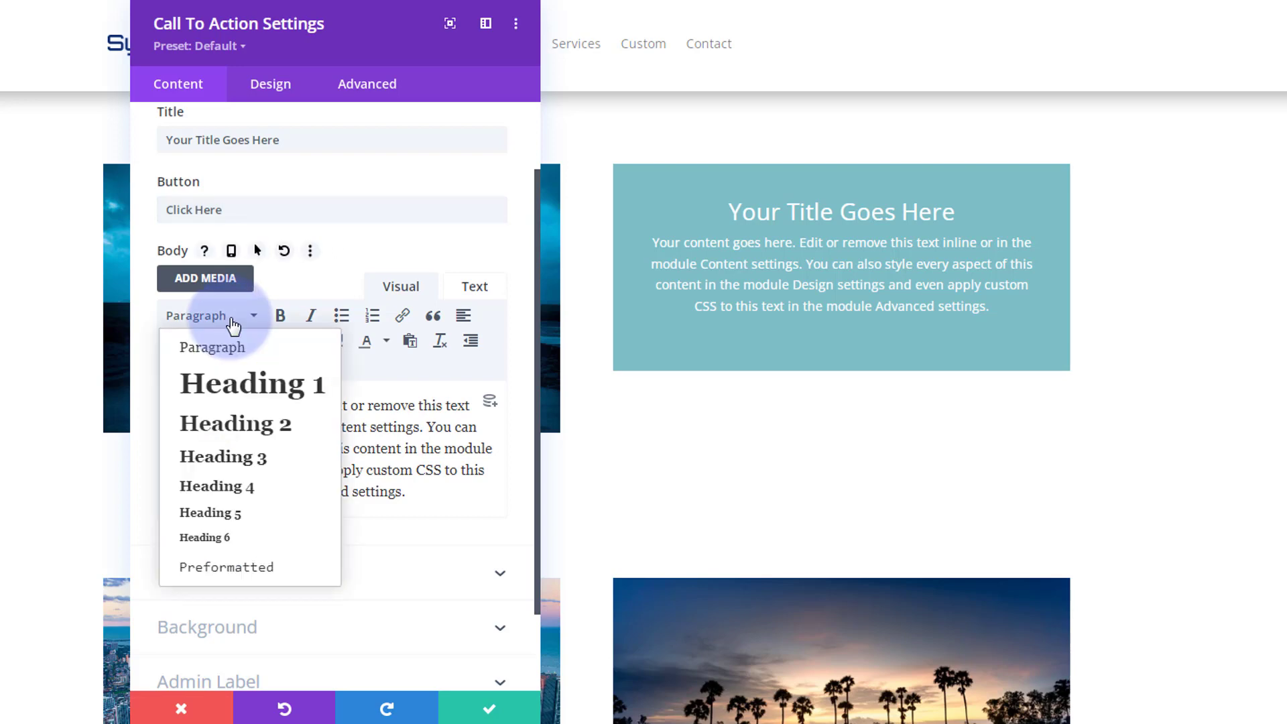
pyautogui.click(428, 499)
pyautogui.scroll(-2, 422, 489)
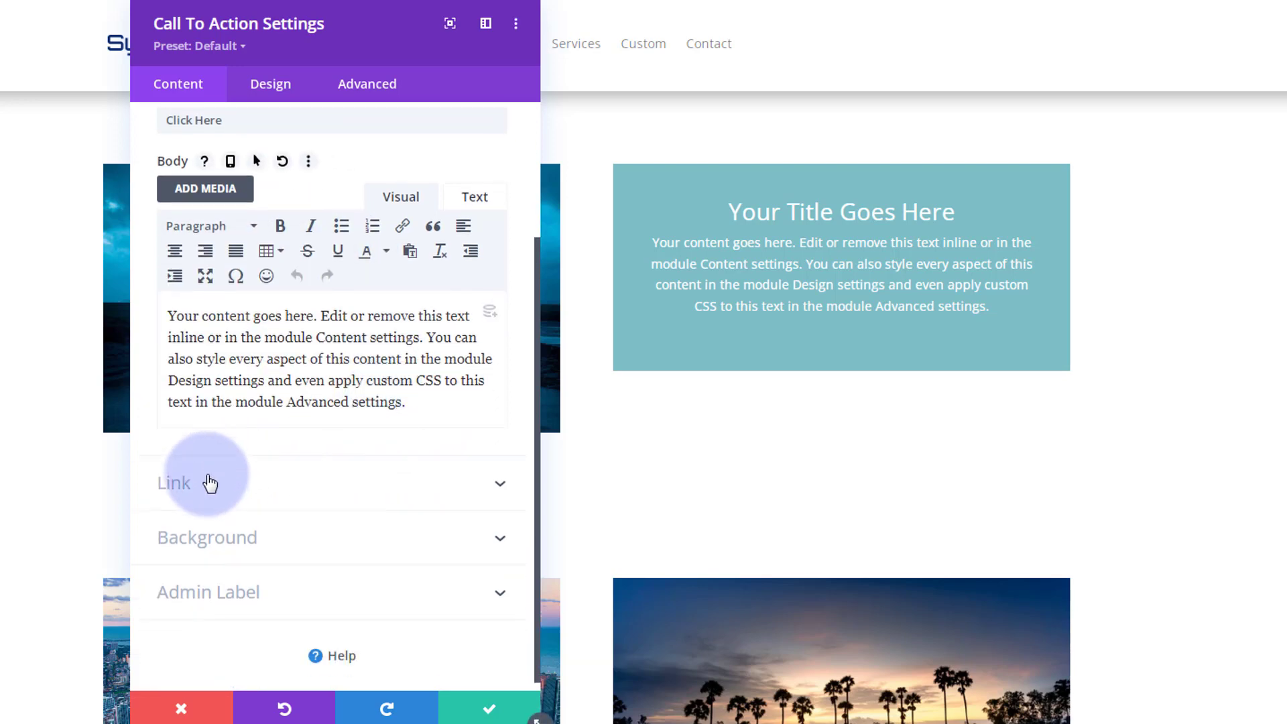
# Set the button link URL to # and keep it opening in the same window
pyautogui.click(242, 497)
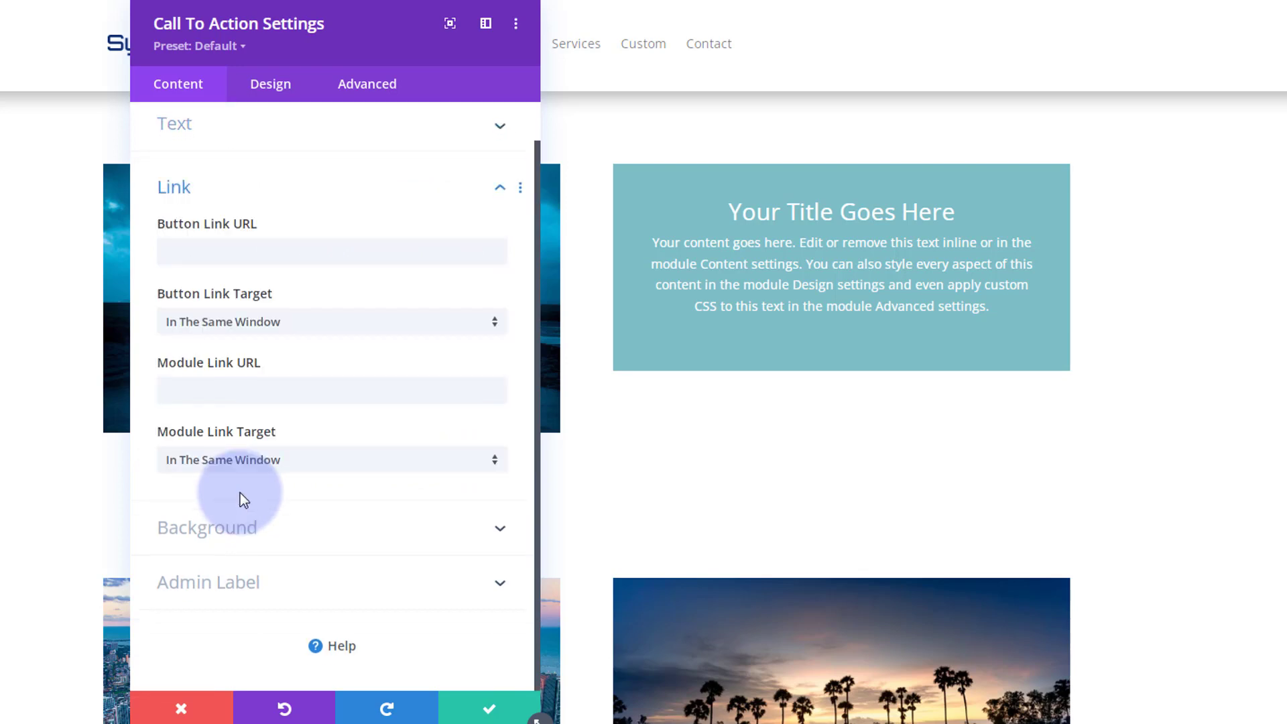
pyautogui.click(196, 249)
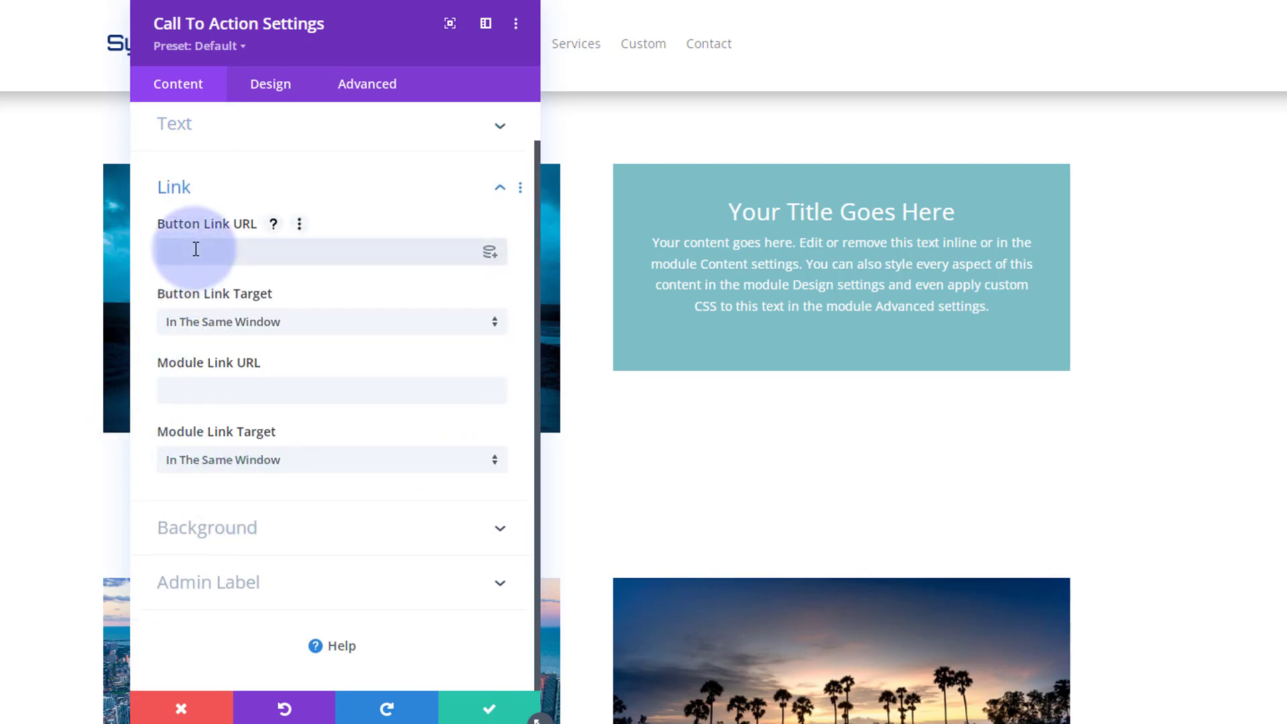
pyautogui.write('#')
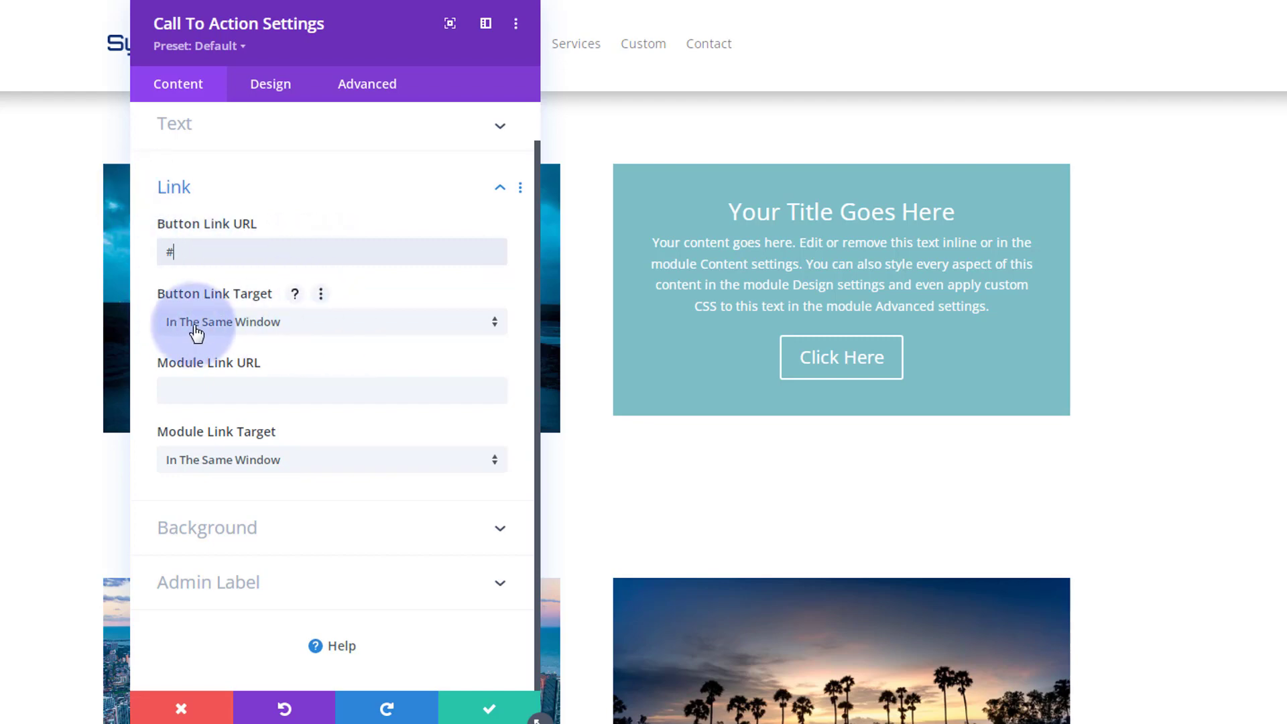
pyautogui.click(322, 325)
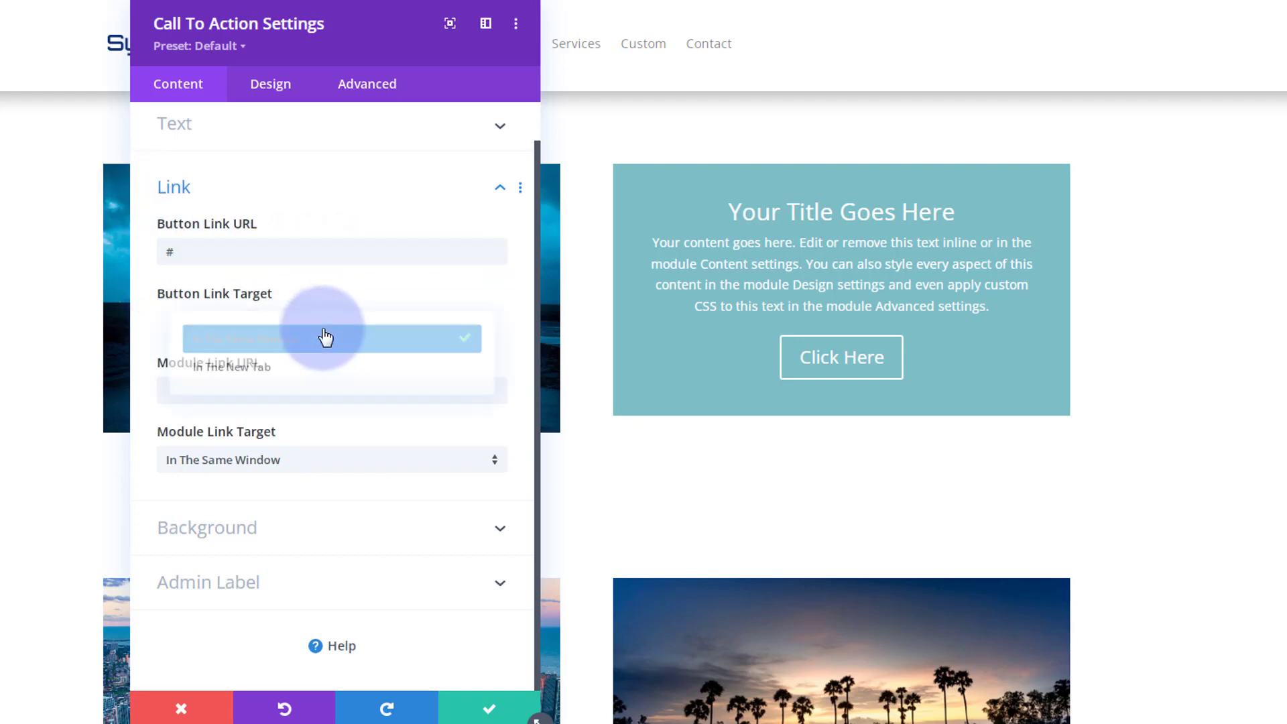
pyautogui.click(144, 329)
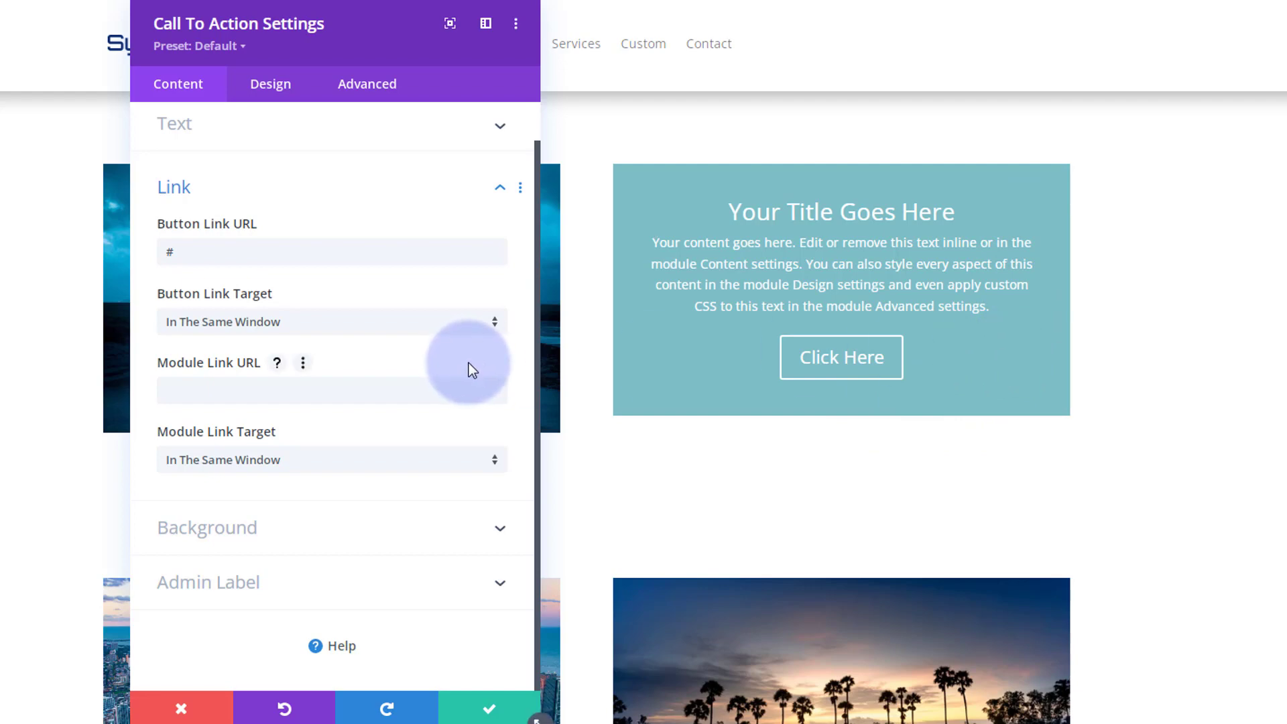
# Give the call-to-action a blue rgba(12,113,195,0.65) background and save the module
pyautogui.click(286, 535)
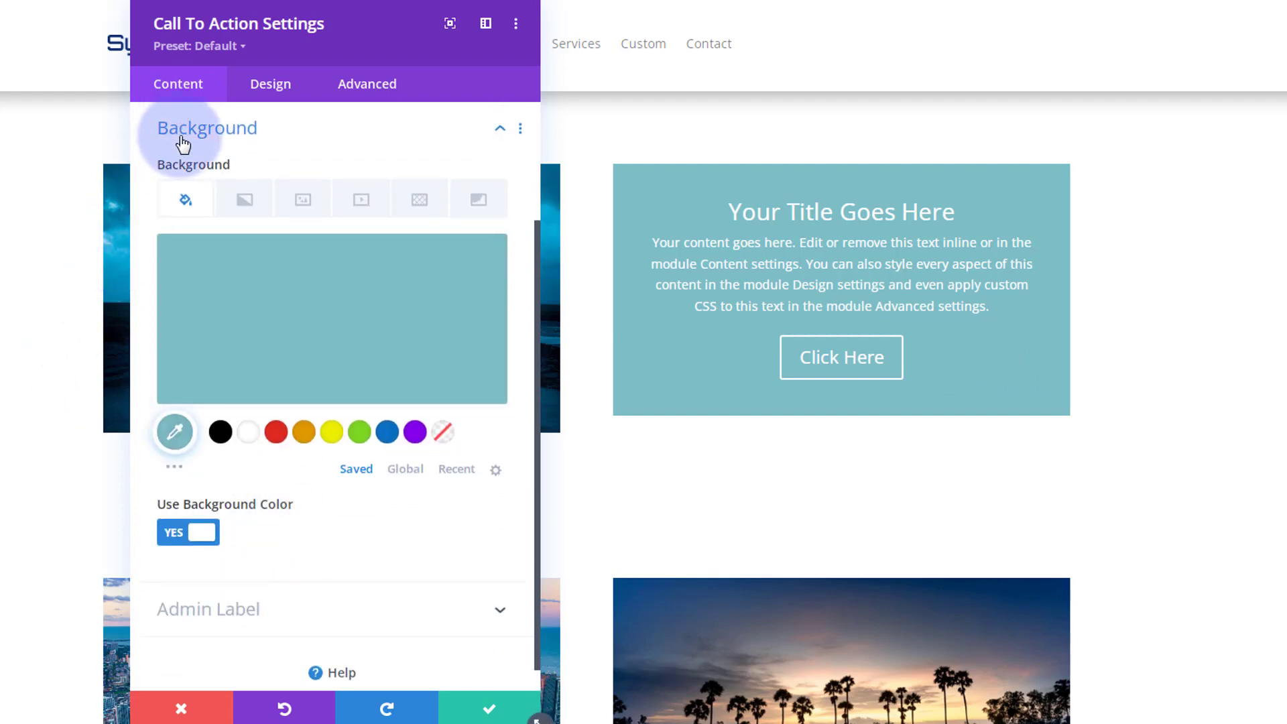
pyautogui.click(389, 434)
pyautogui.click(359, 333)
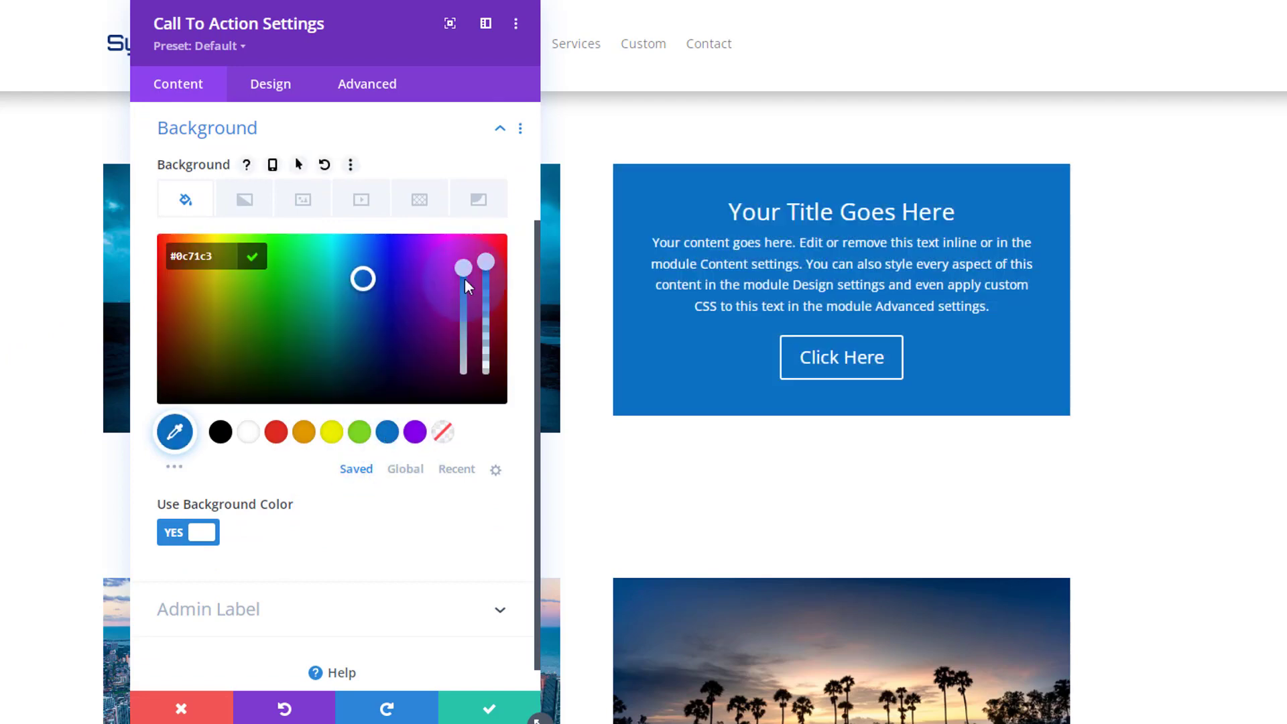
pyautogui.moveTo(488, 293); pyautogui.dragTo(486, 315)
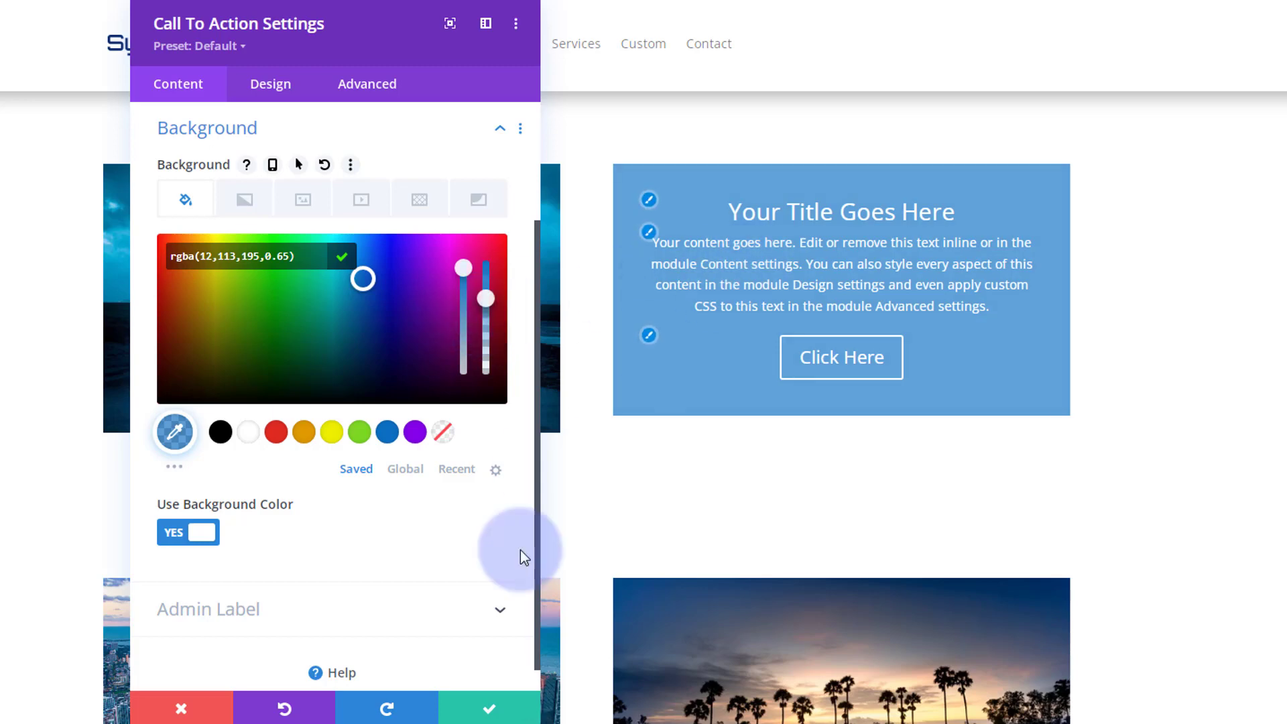
pyautogui.click(493, 716)
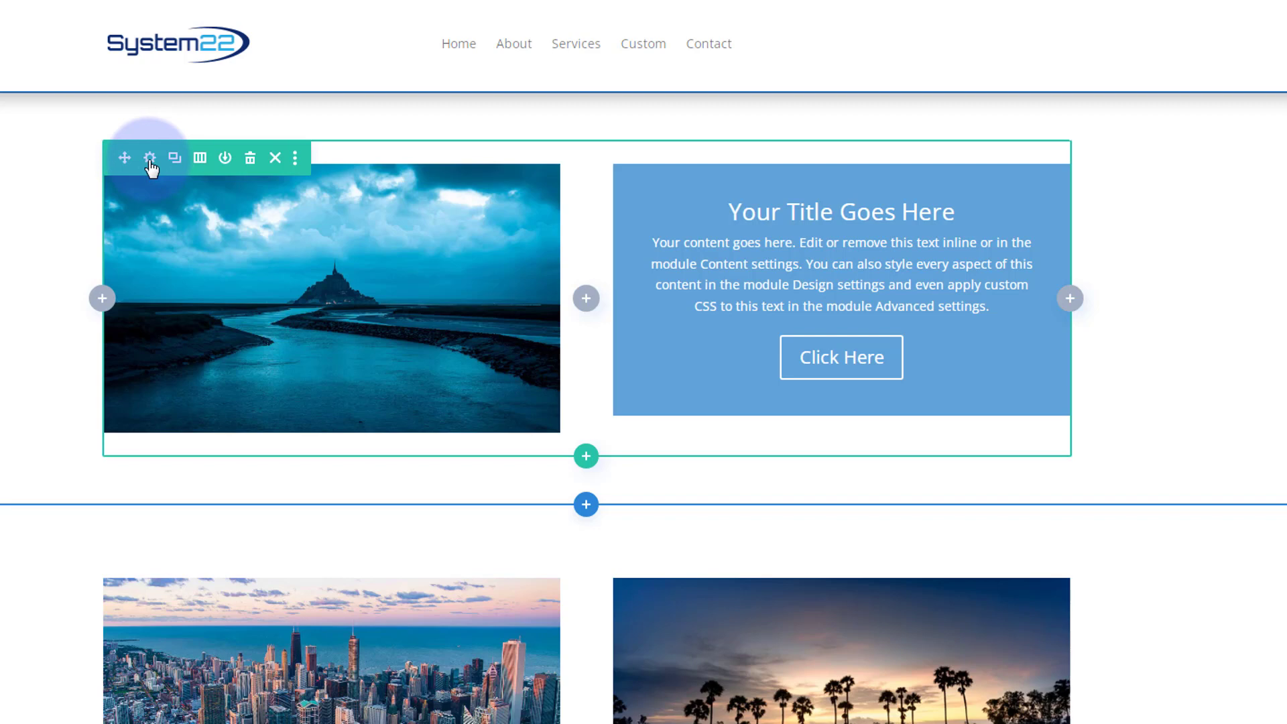
# Set the second column's background image to the mountain lake photo from the Media Library
pyautogui.click(150, 158)
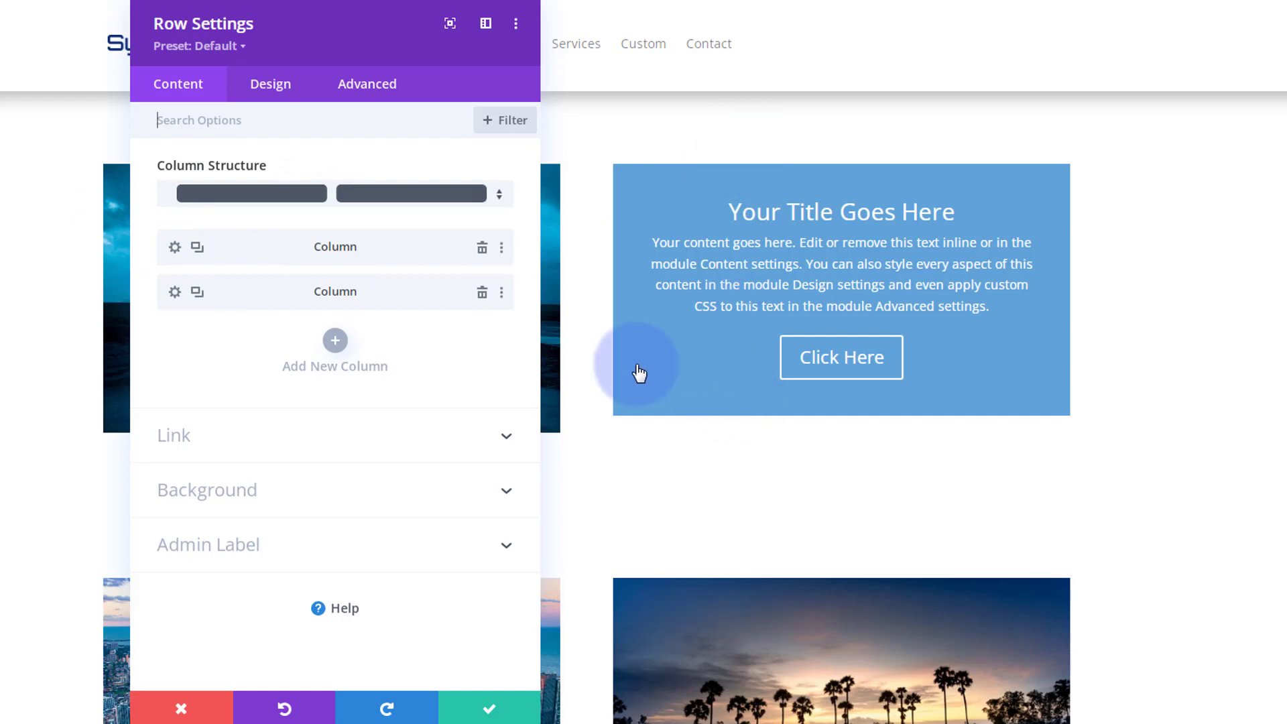
pyautogui.click(175, 292)
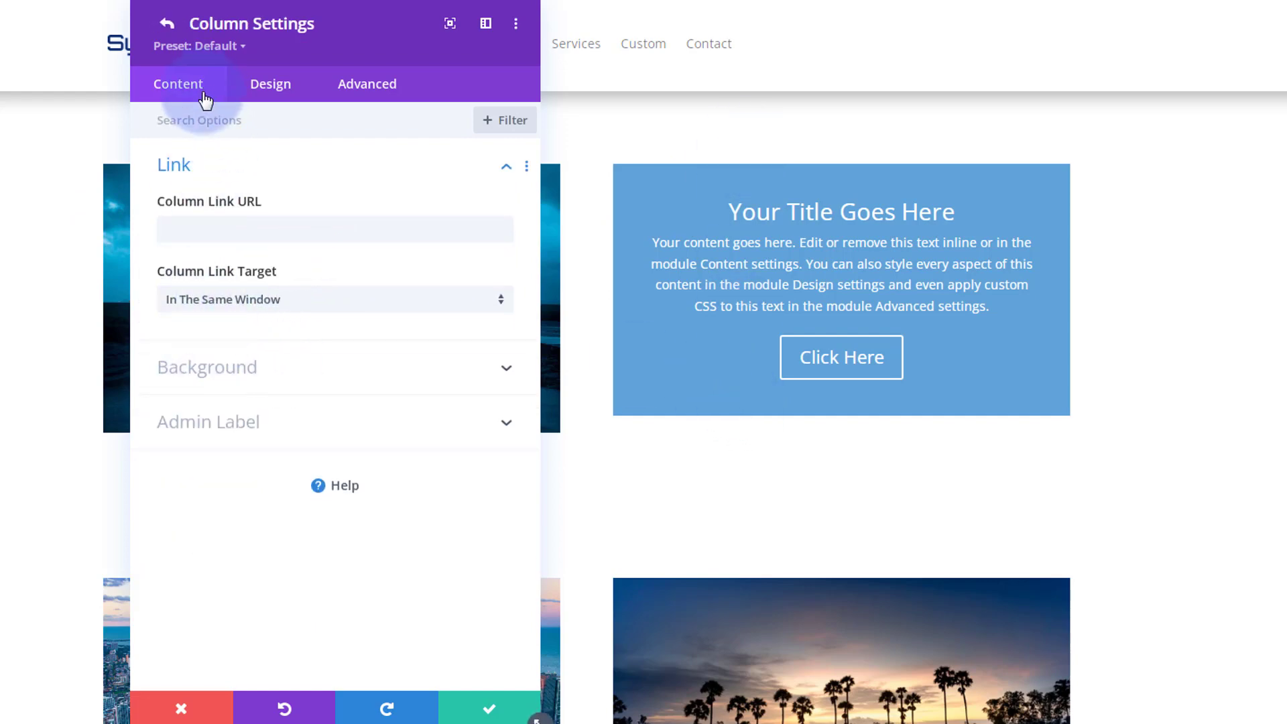
pyautogui.click(364, 368)
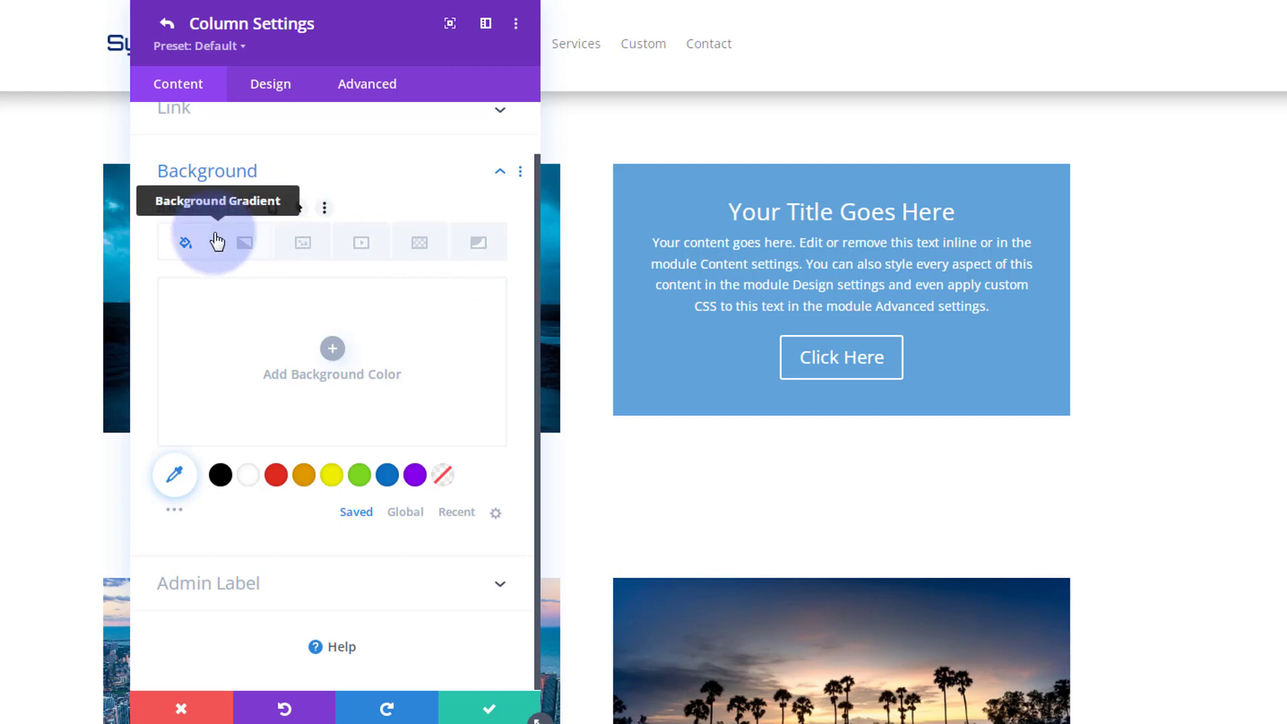
pyautogui.click(305, 244)
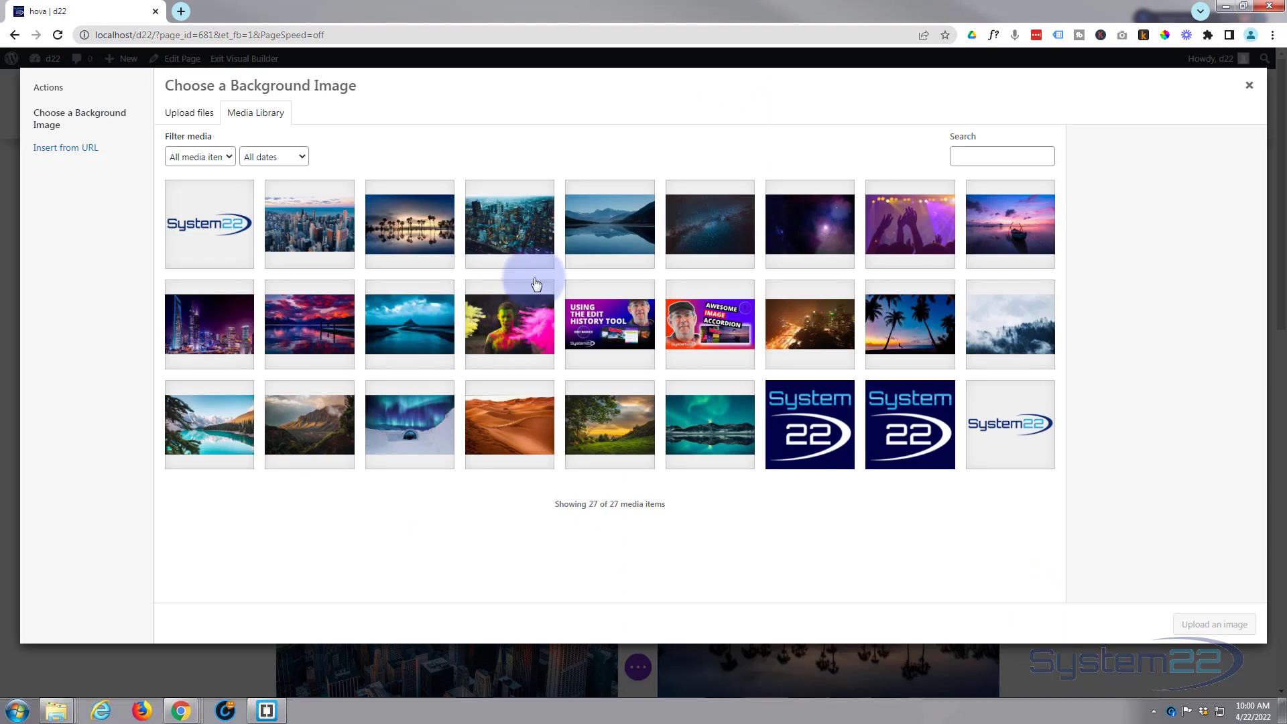
pyautogui.click(612, 241)
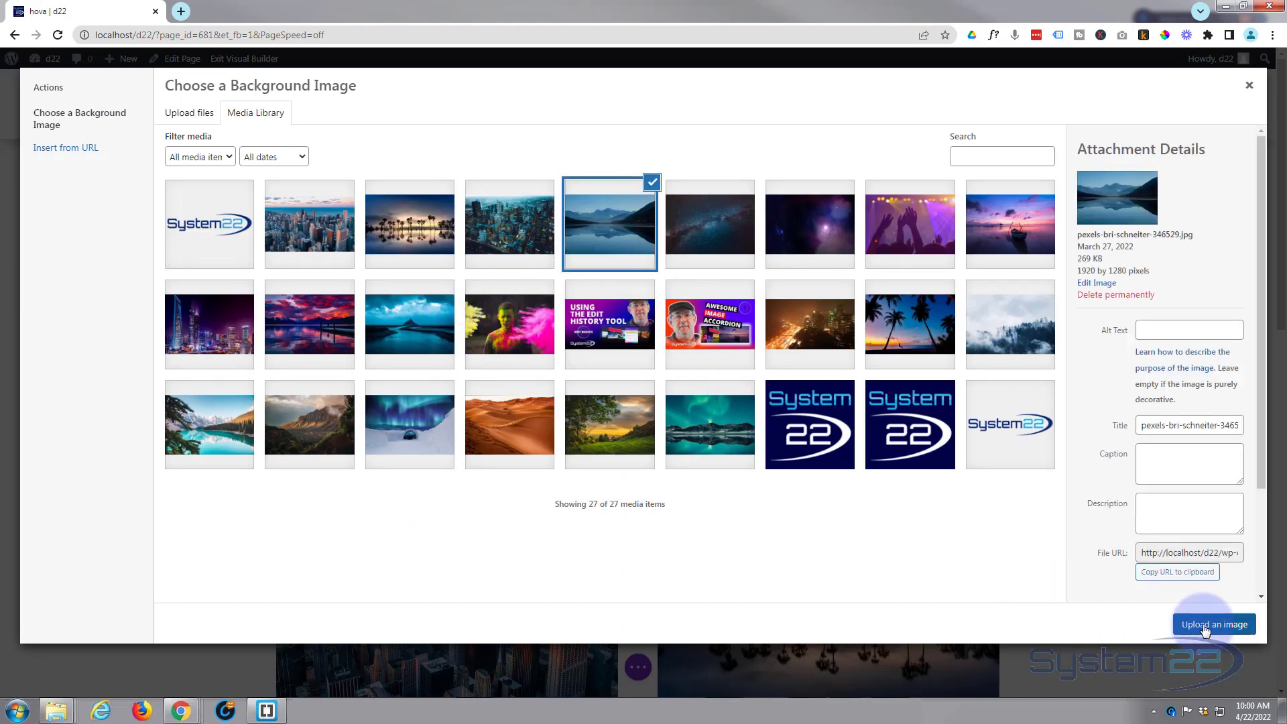
pyautogui.click(1204, 624)
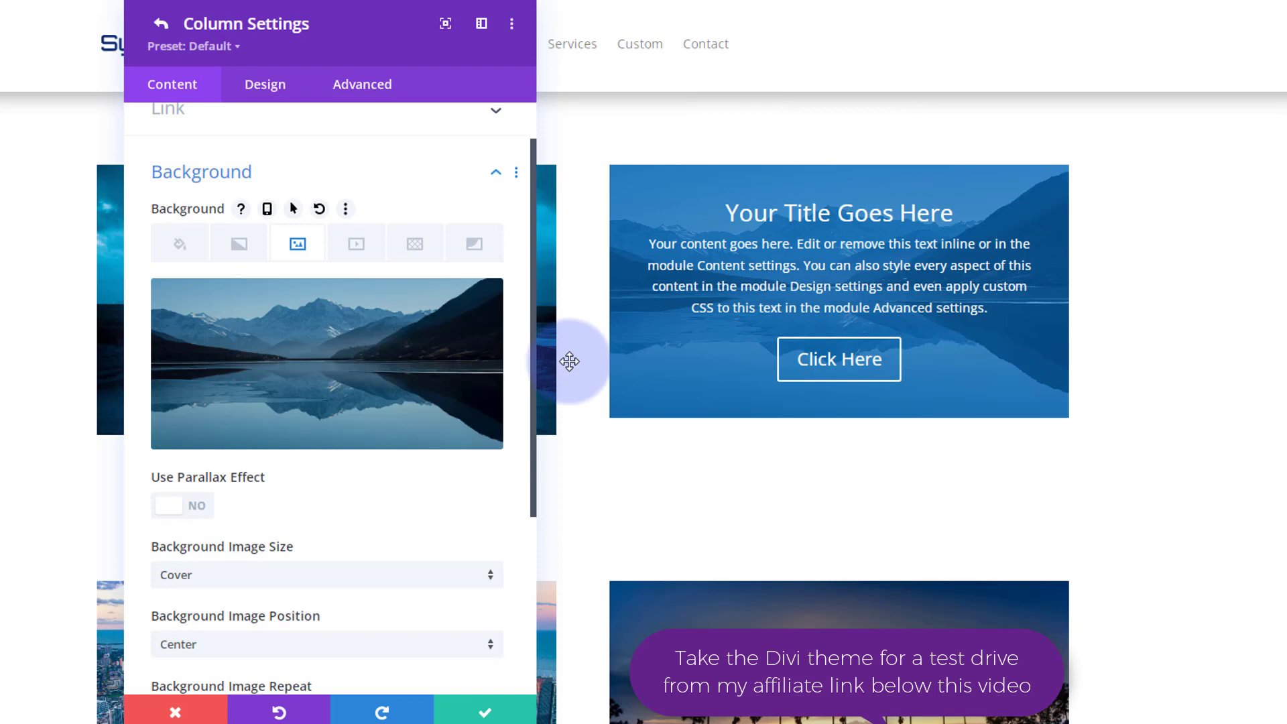
# Add height:300px as the column's Main Element custom CSS
pyautogui.click(361, 94)
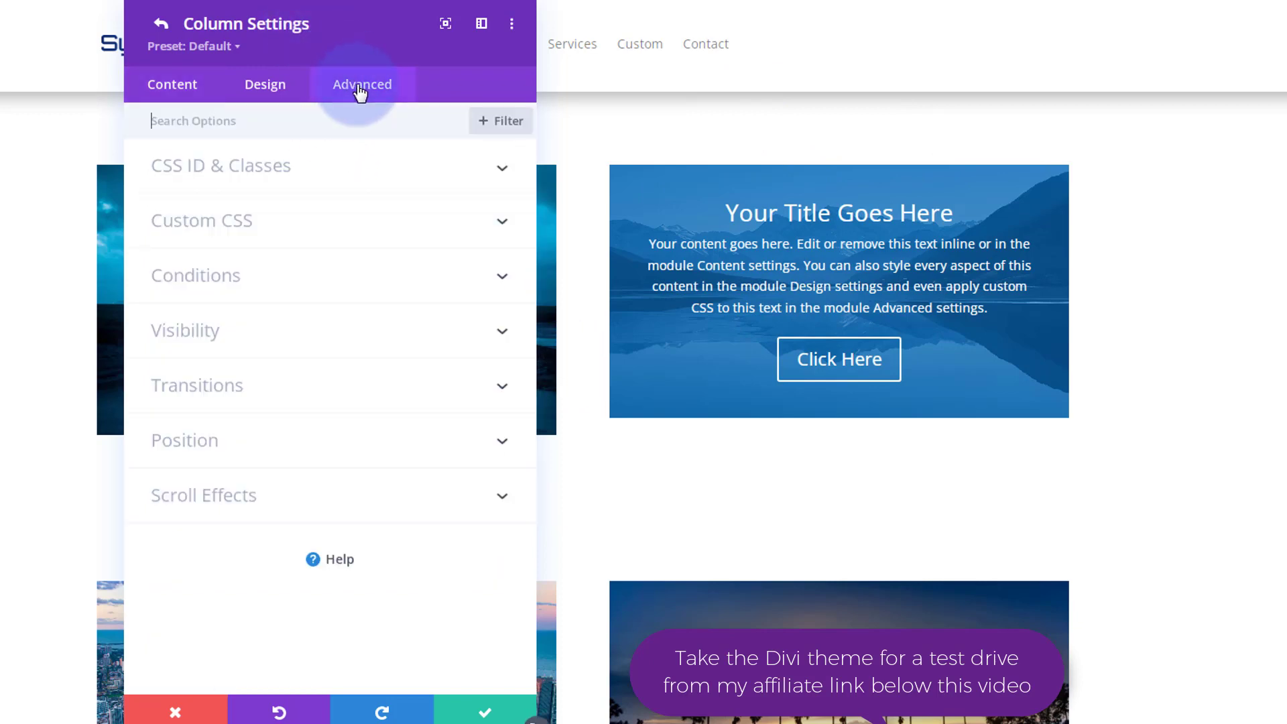
pyautogui.click(362, 224)
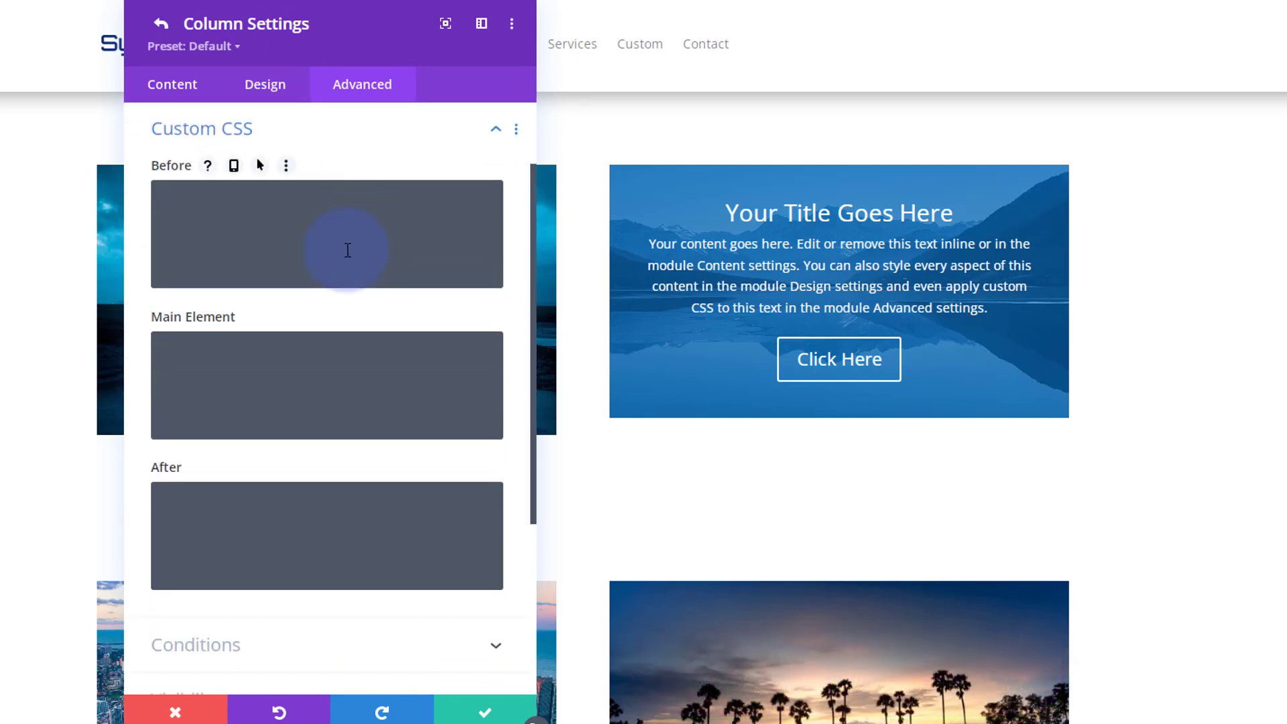
pyautogui.click(252, 363)
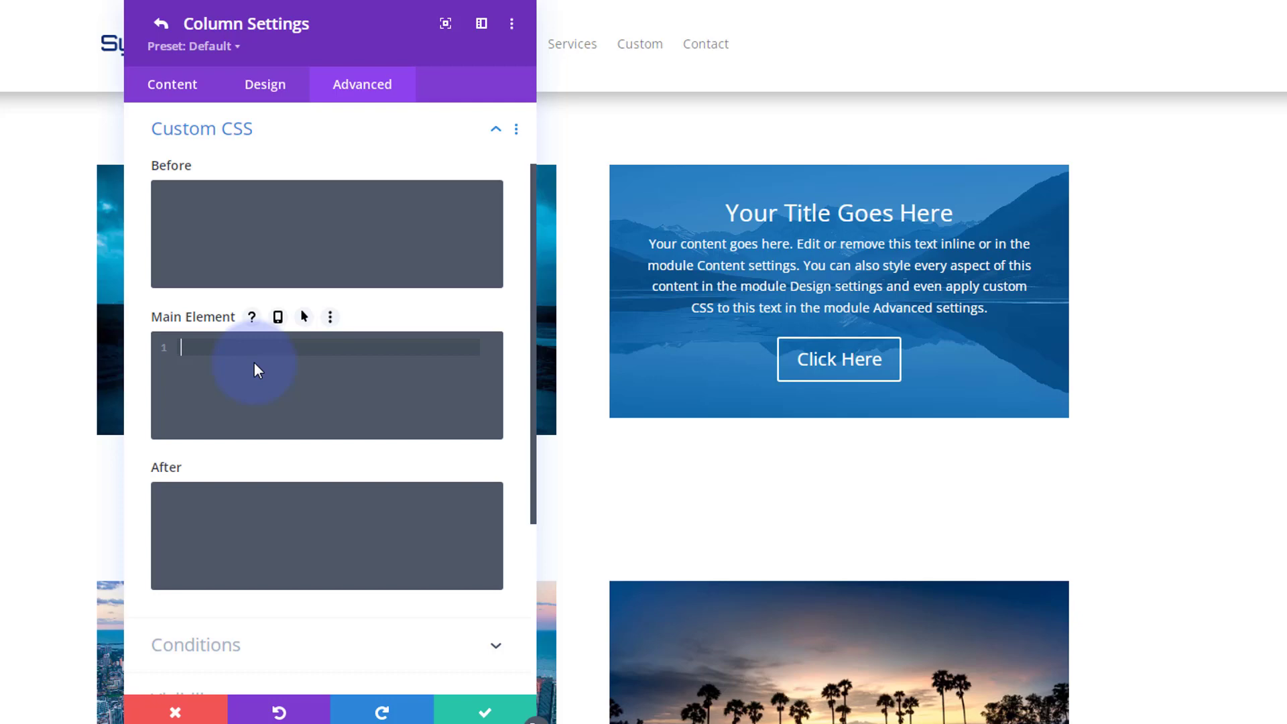
pyautogui.write('heigh')
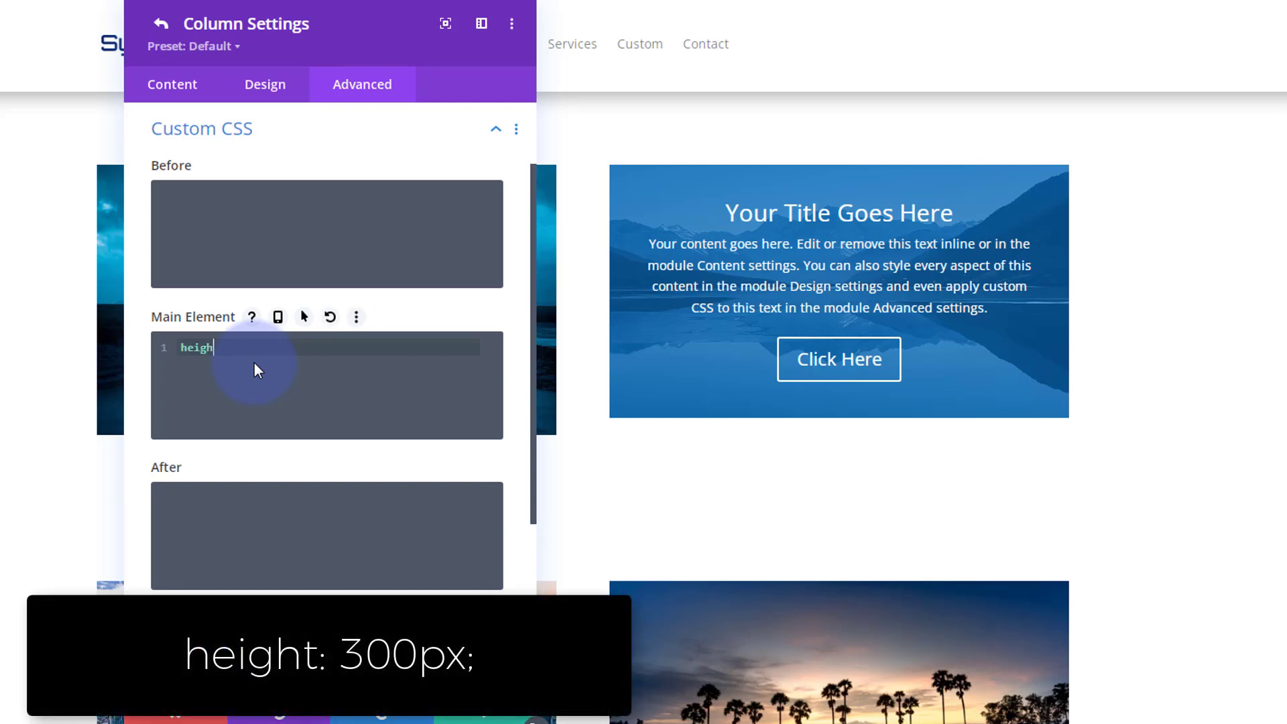
pyautogui.write('t:')
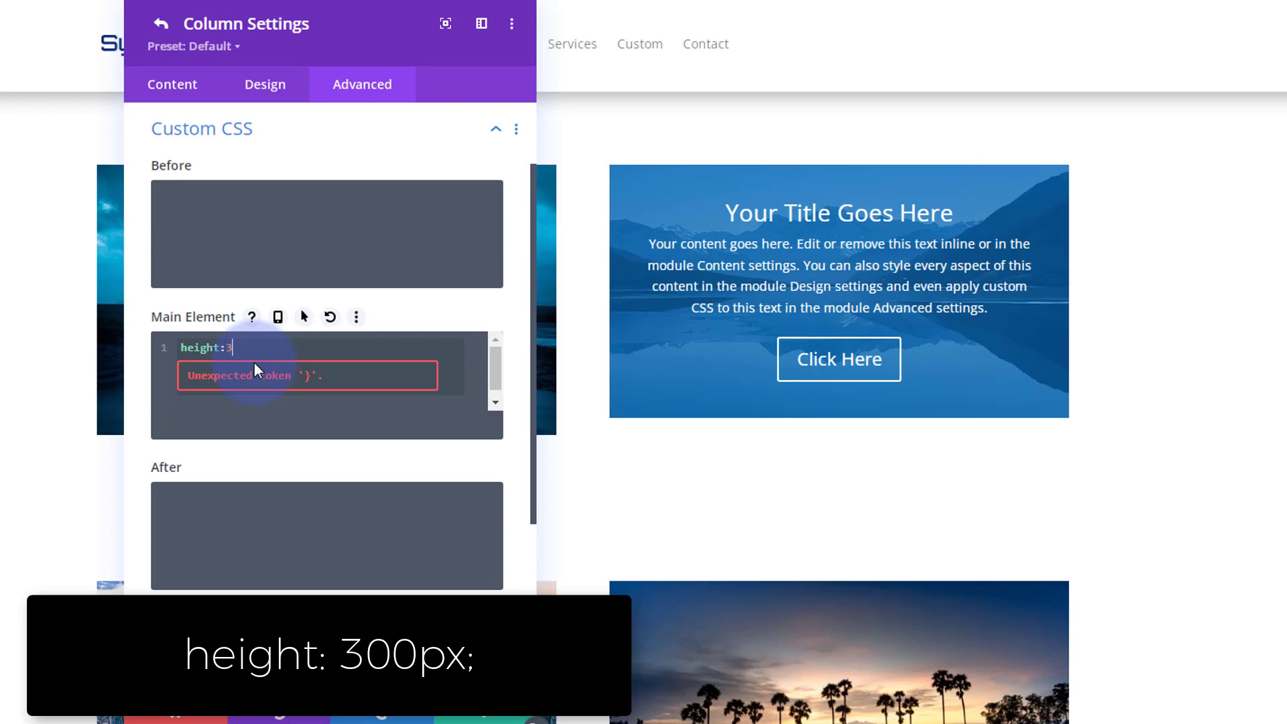
pyautogui.write('300px;')
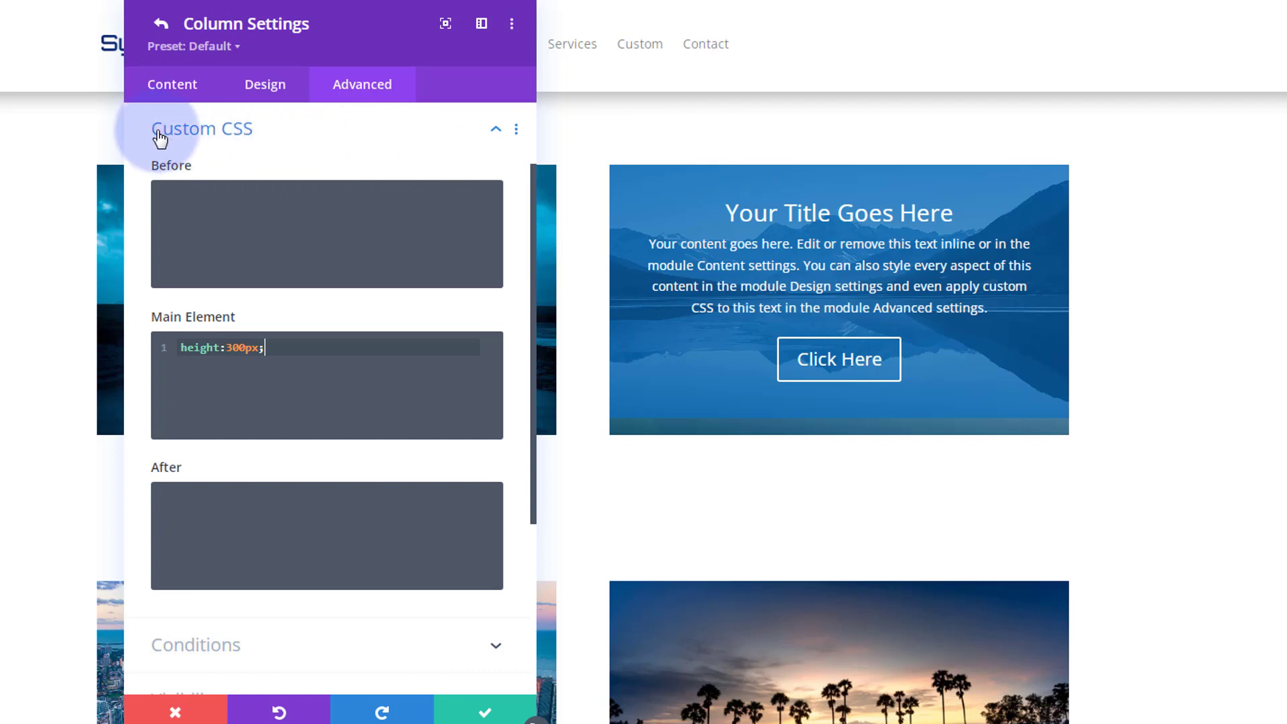
pyautogui.click(365, 143)
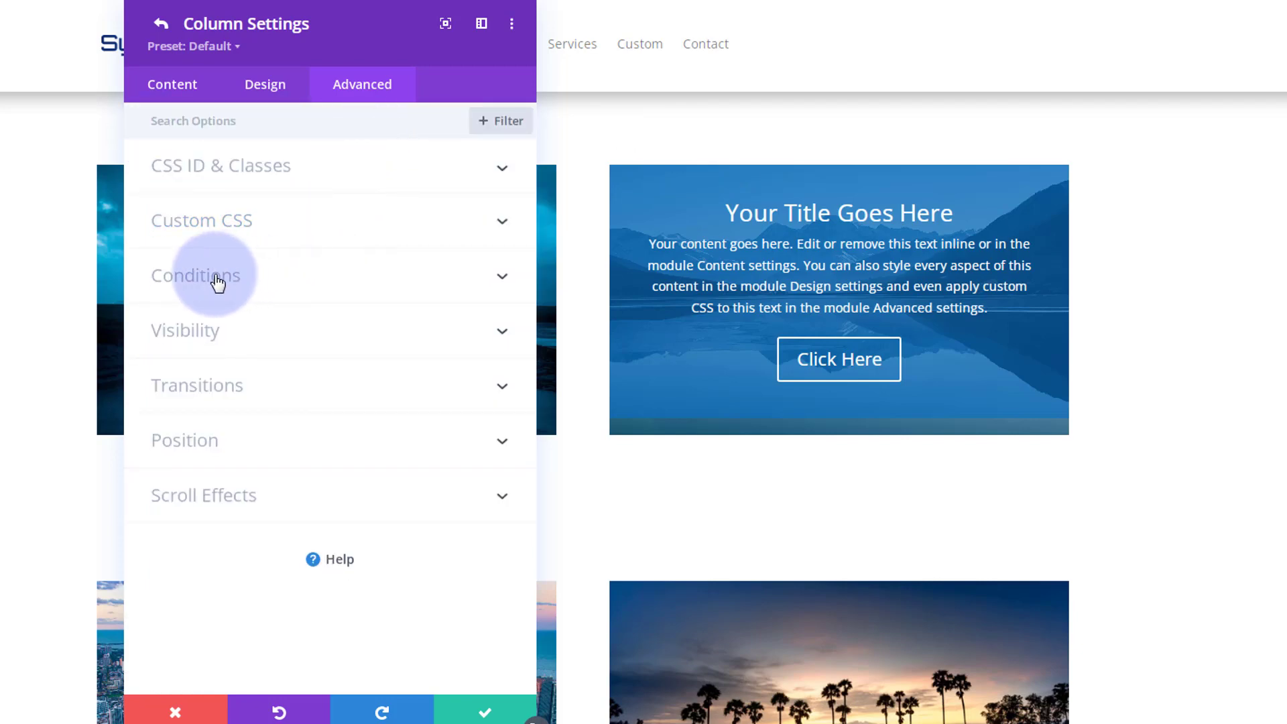
pyautogui.click(260, 339)
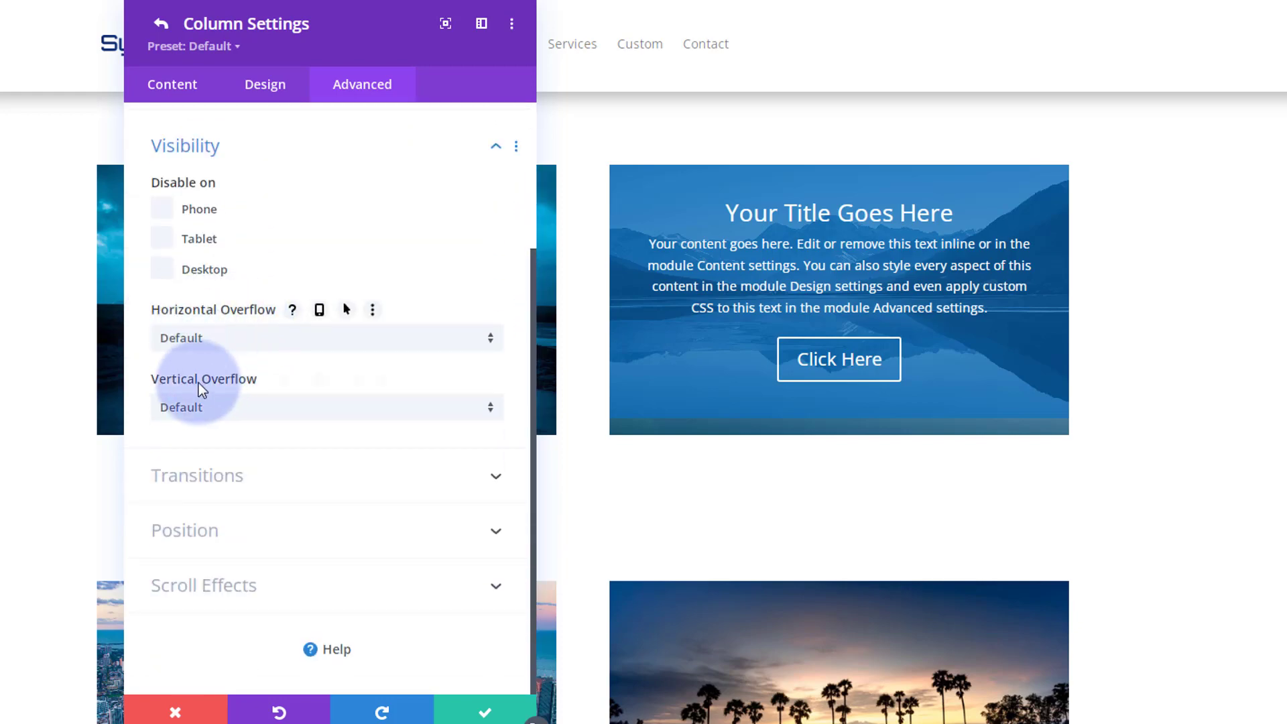
# Set the column's horizontal and vertical overflow both to Hidden
pyautogui.click(305, 342)
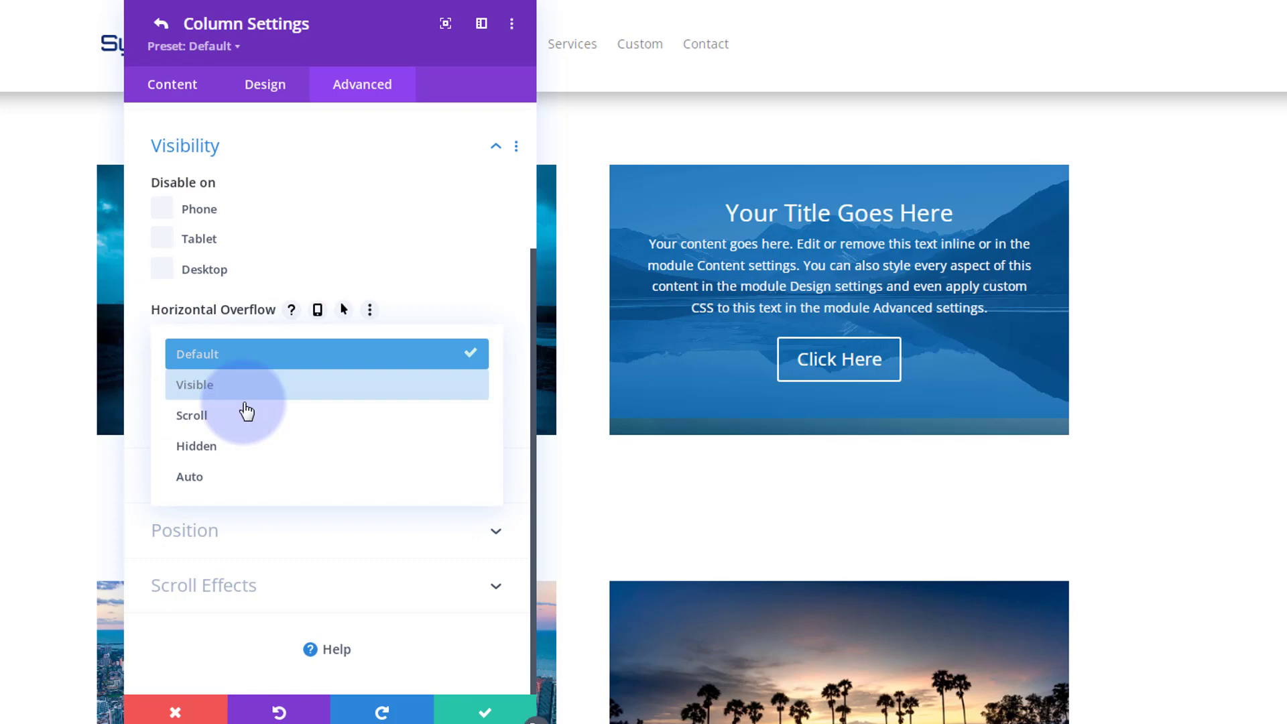
pyautogui.click(249, 455)
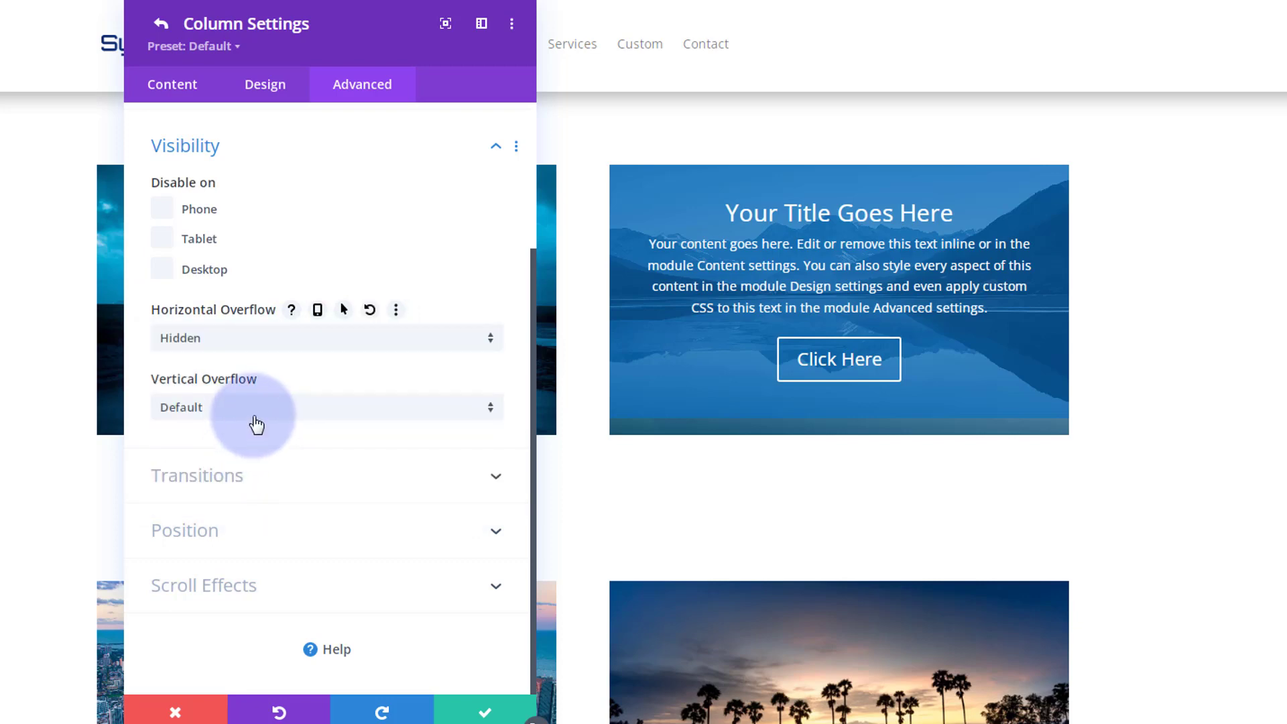
pyautogui.click(260, 413)
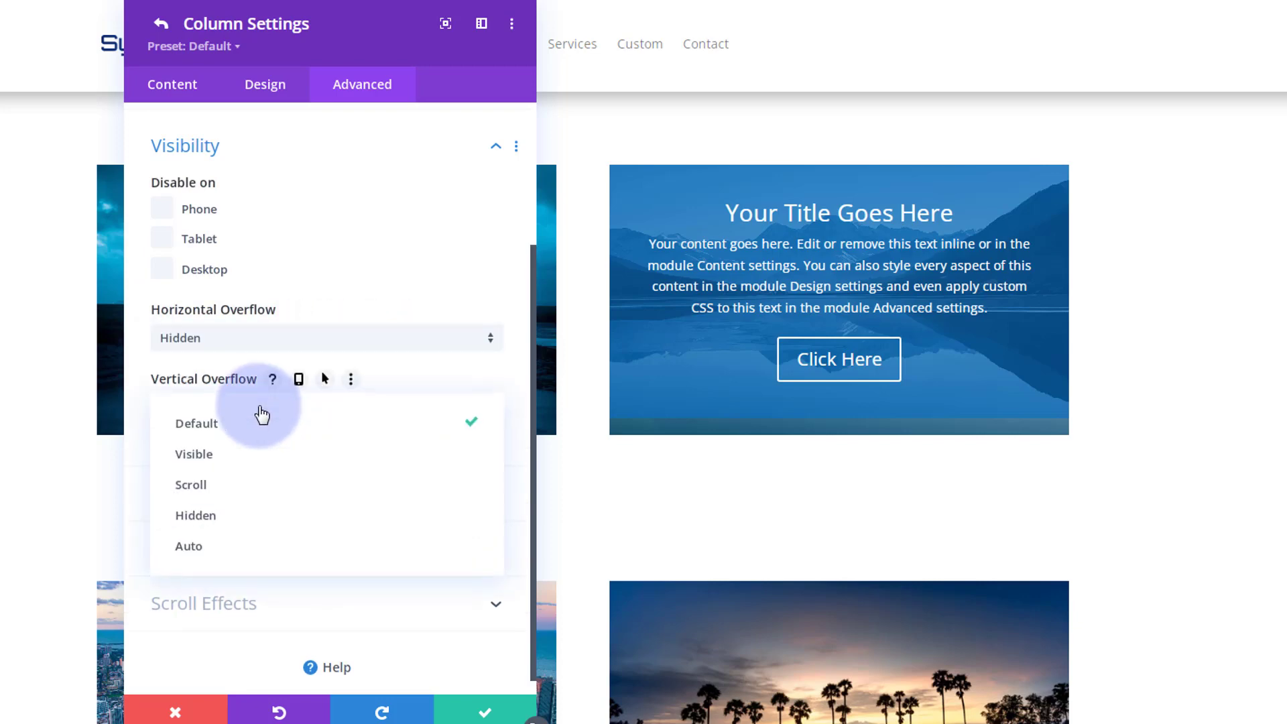
pyautogui.click(261, 520)
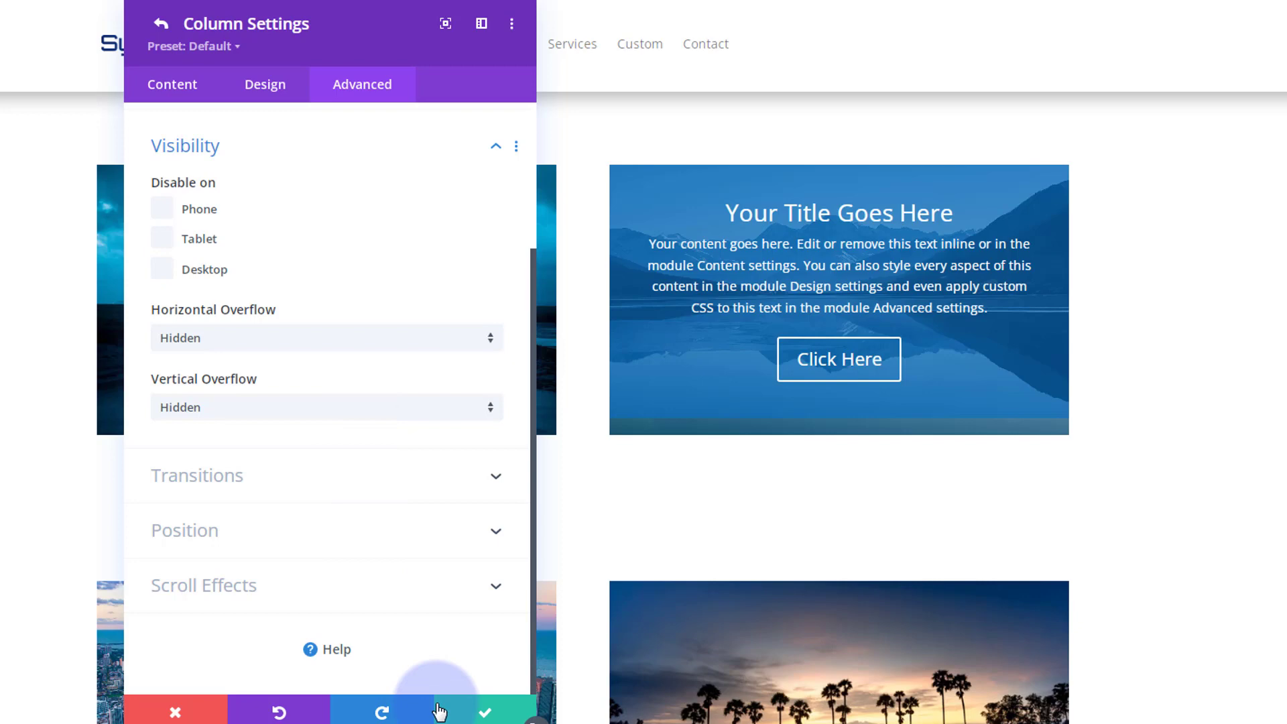
# Save the column and row settings, then reopen the Call To Action module's settings
pyautogui.click(478, 718)
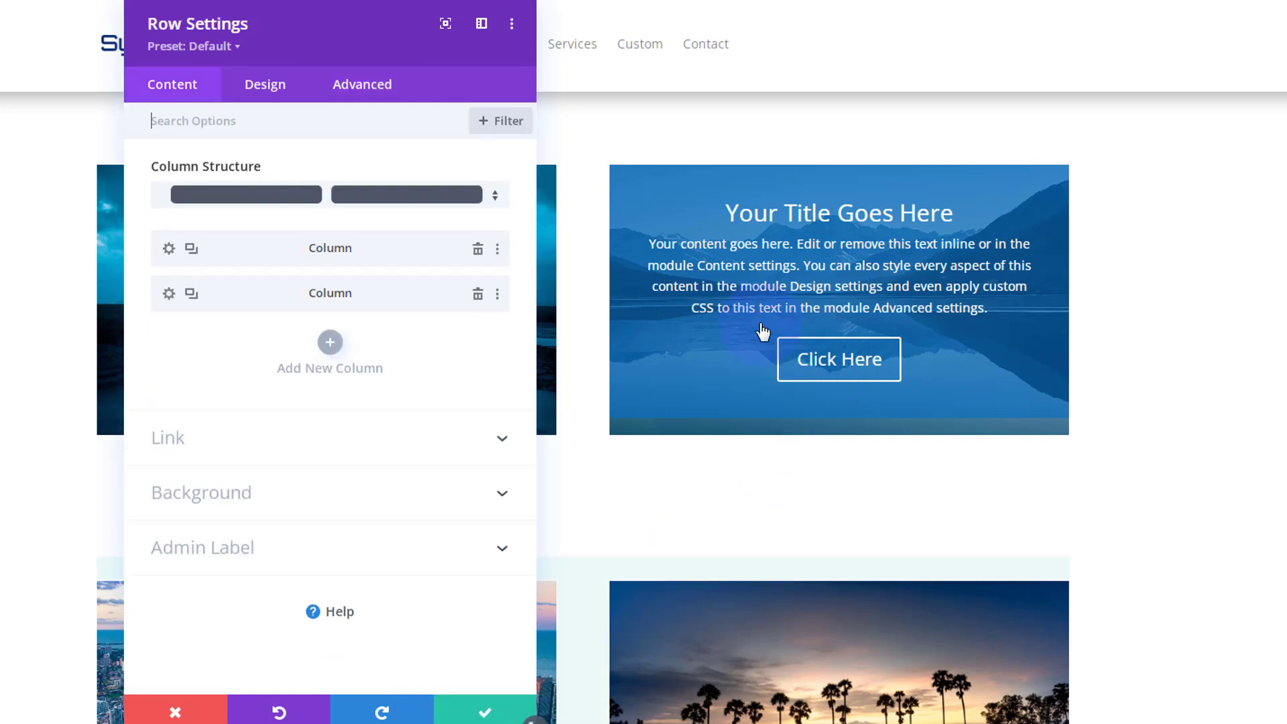
pyautogui.moveTo(349, 255); pyautogui.dragTo(330, 288)
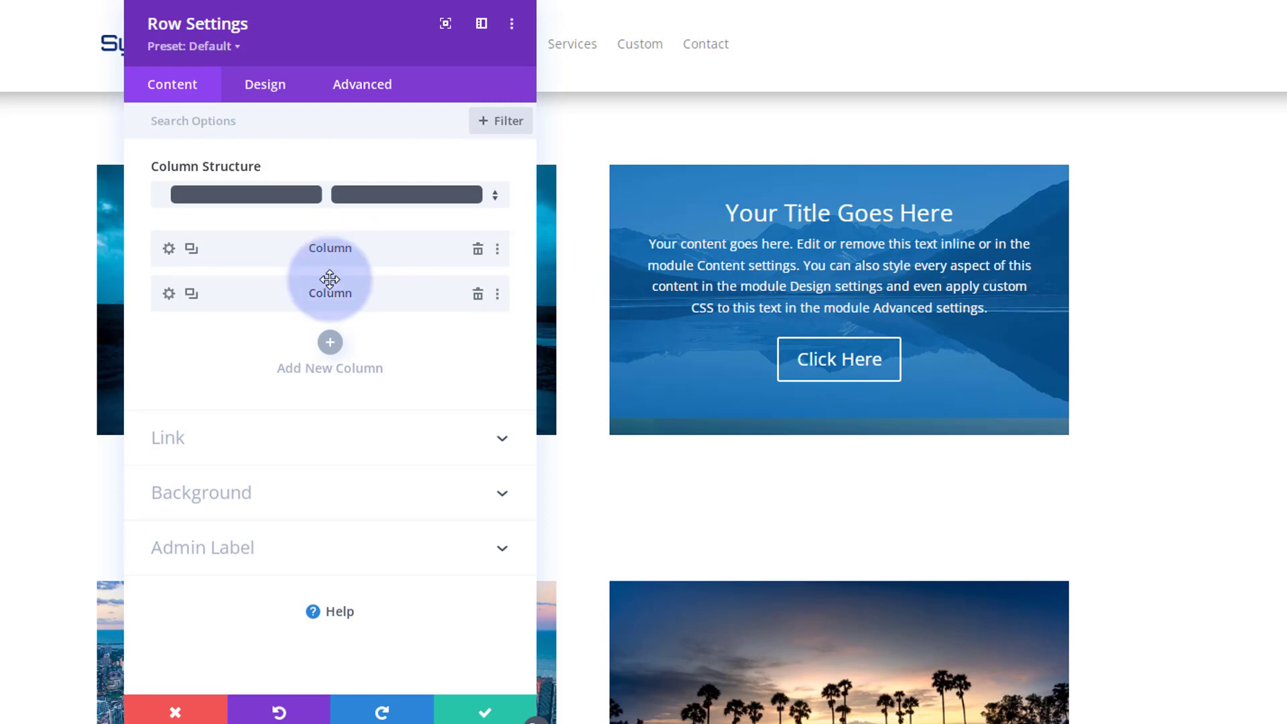
pyautogui.click(484, 716)
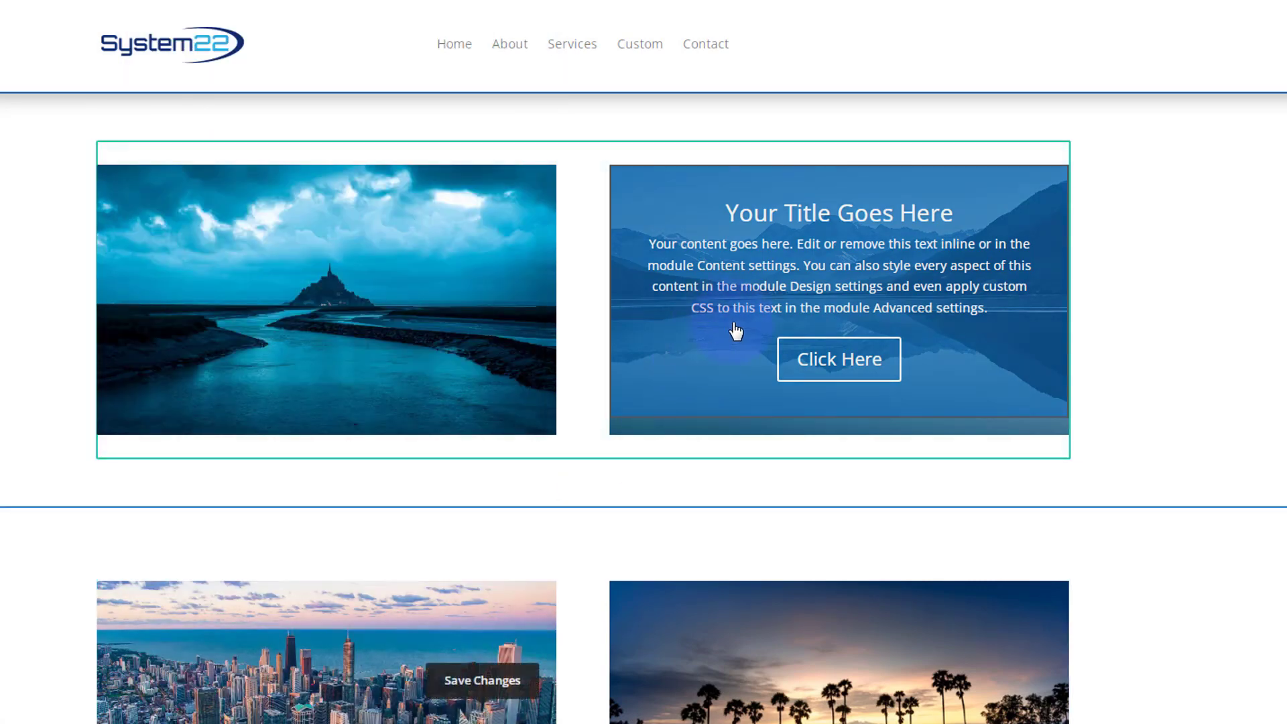
pyautogui.moveTo(796, 214)
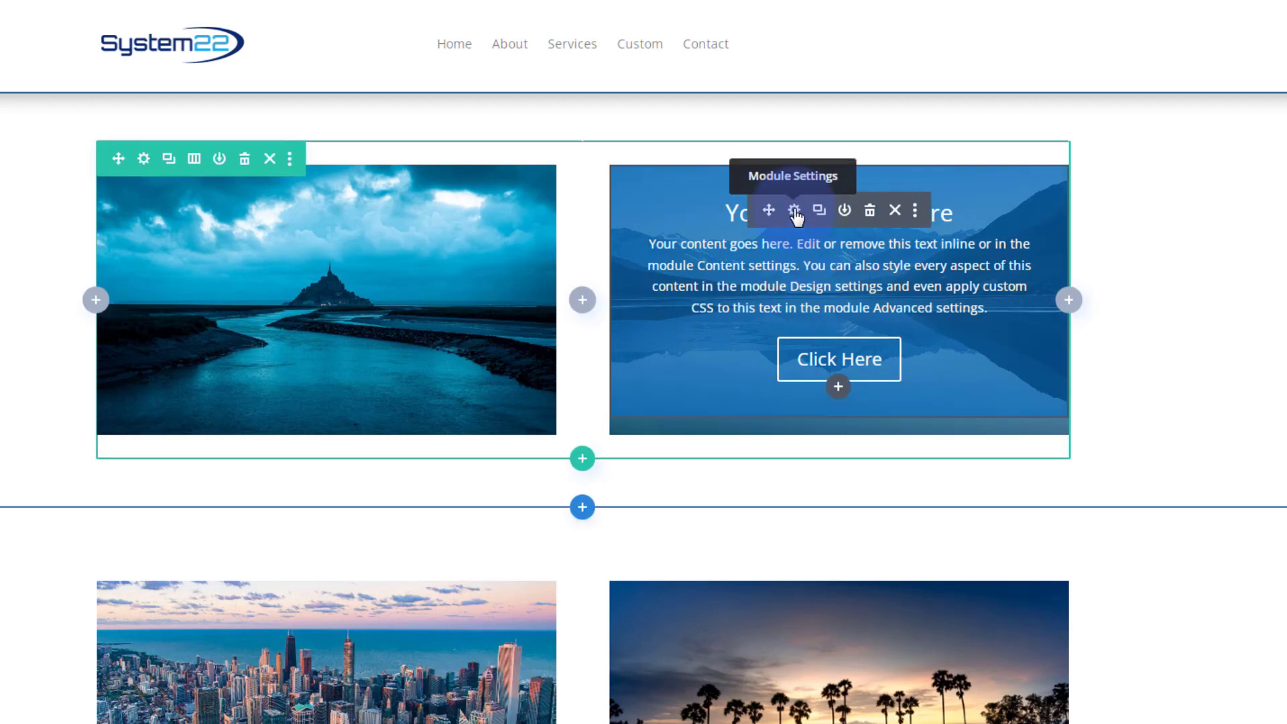
pyautogui.click(794, 212)
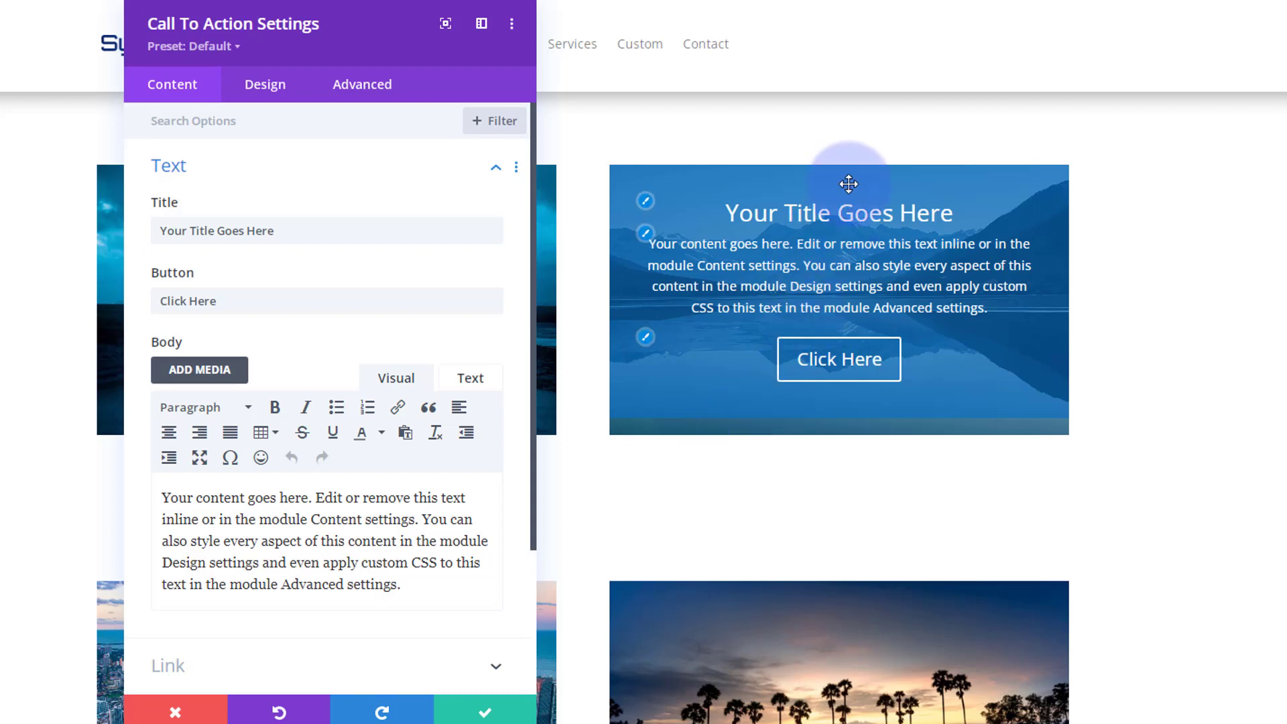
pyautogui.click(869, 412)
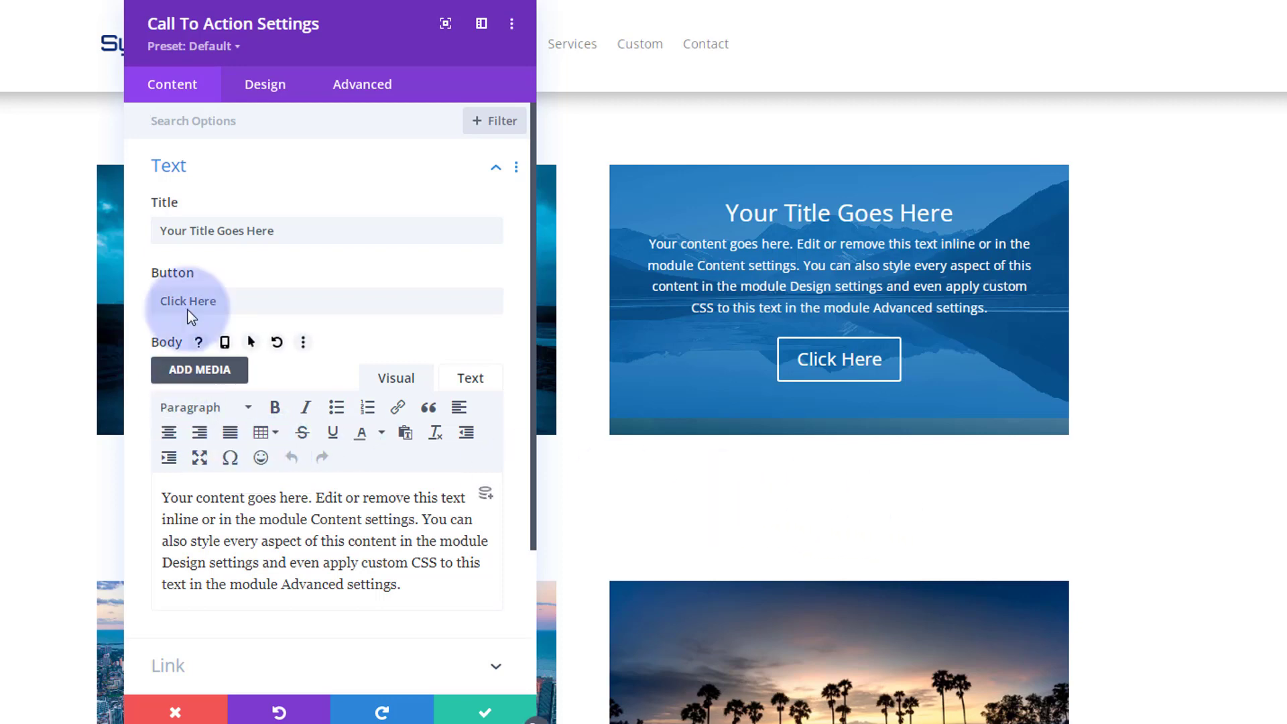
# Set the call-to-action's padding to 50px top and 350px bottom
pyautogui.click(266, 85)
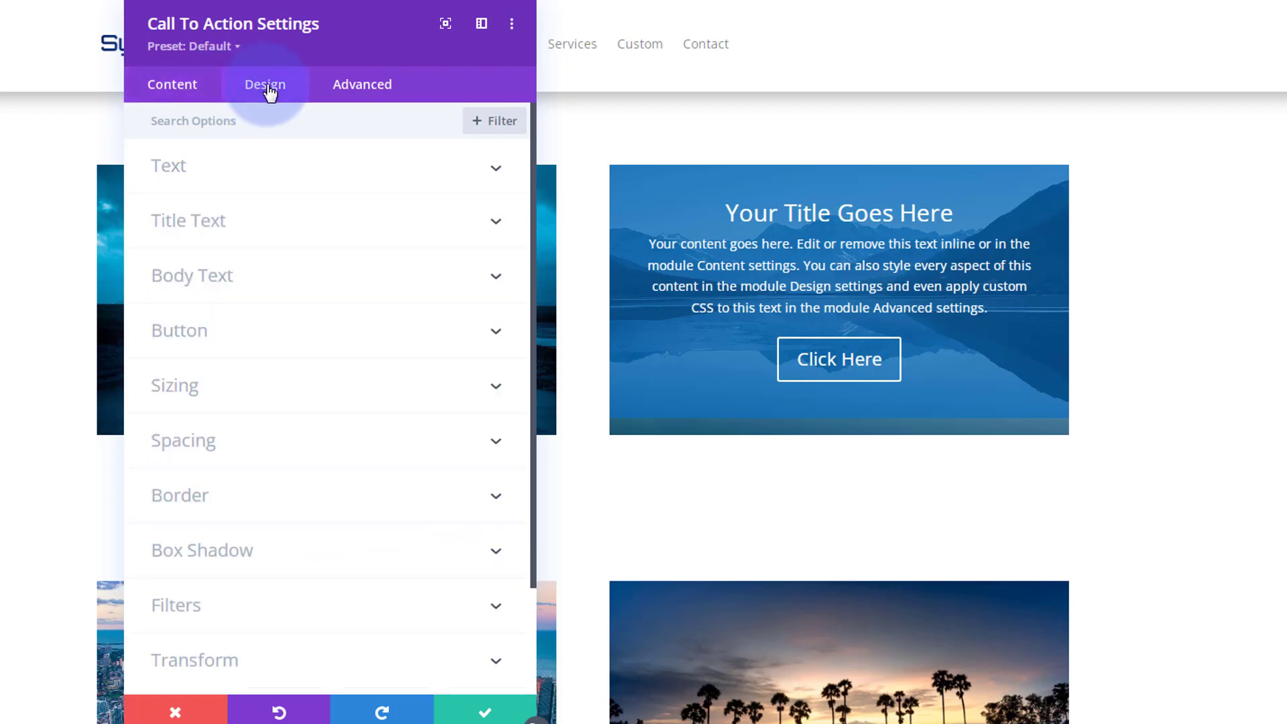
pyautogui.click(297, 348)
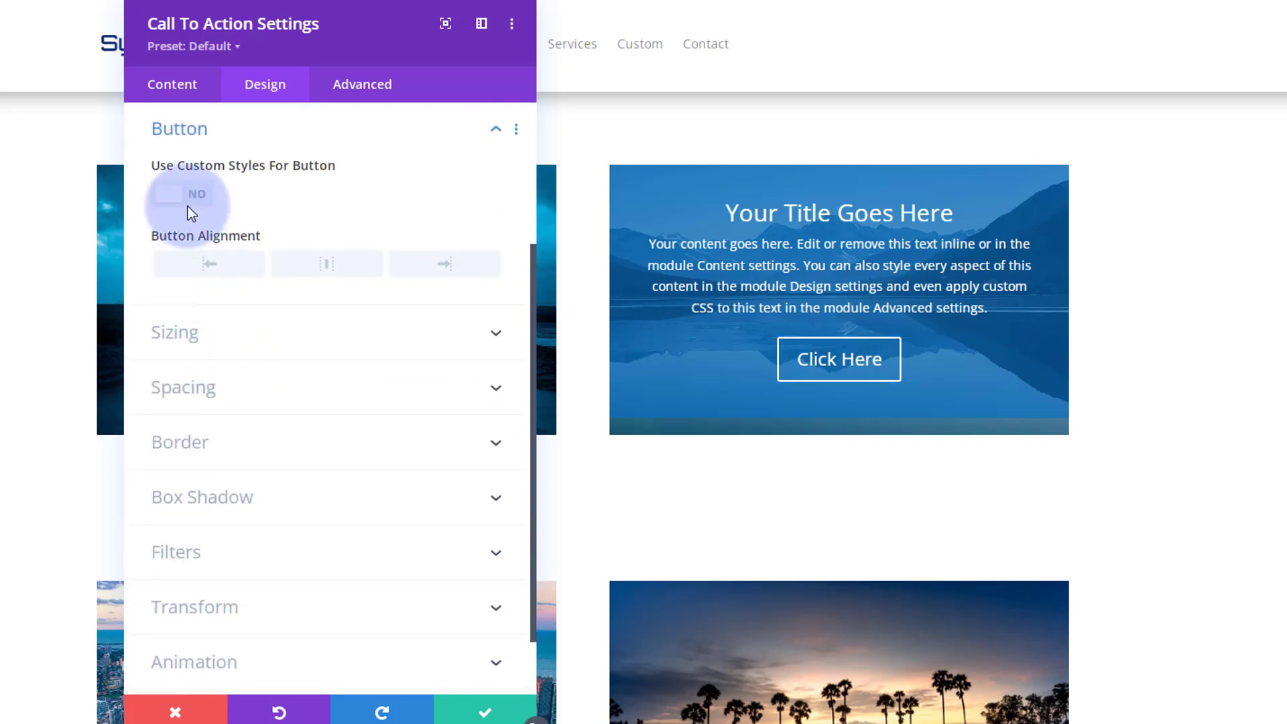
pyautogui.click(213, 132)
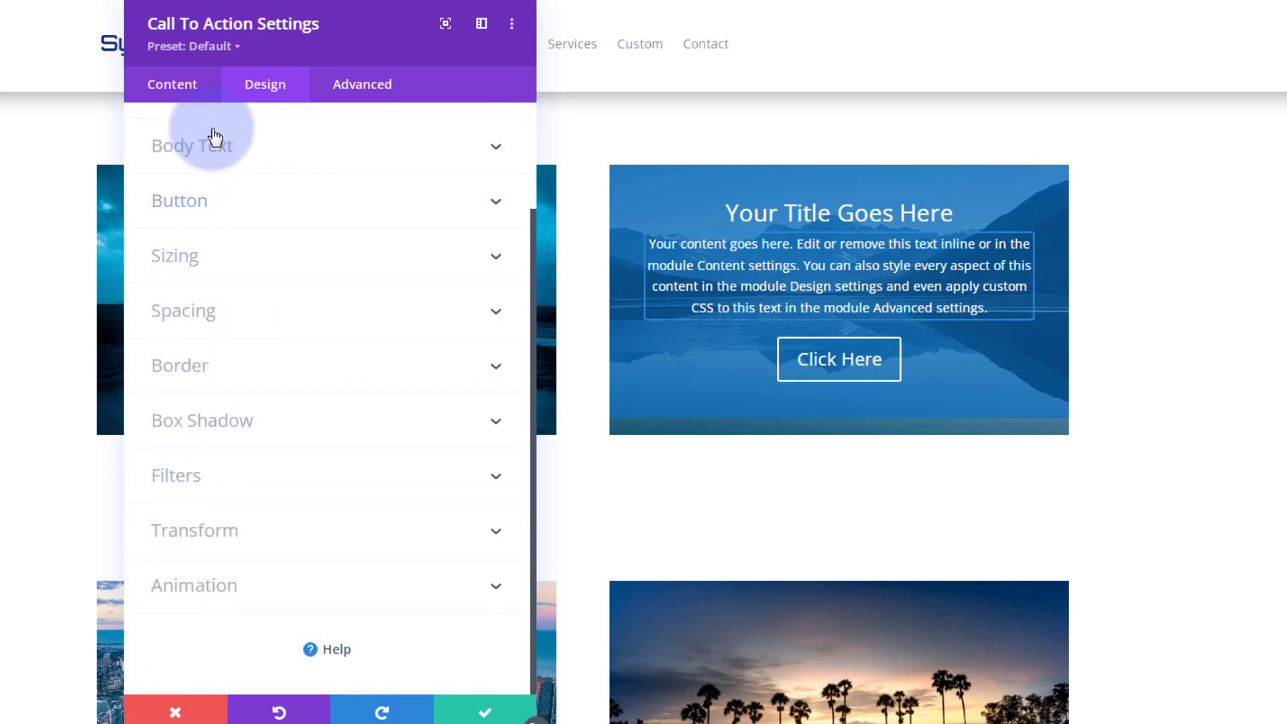
pyautogui.scroll(2, 281, 328)
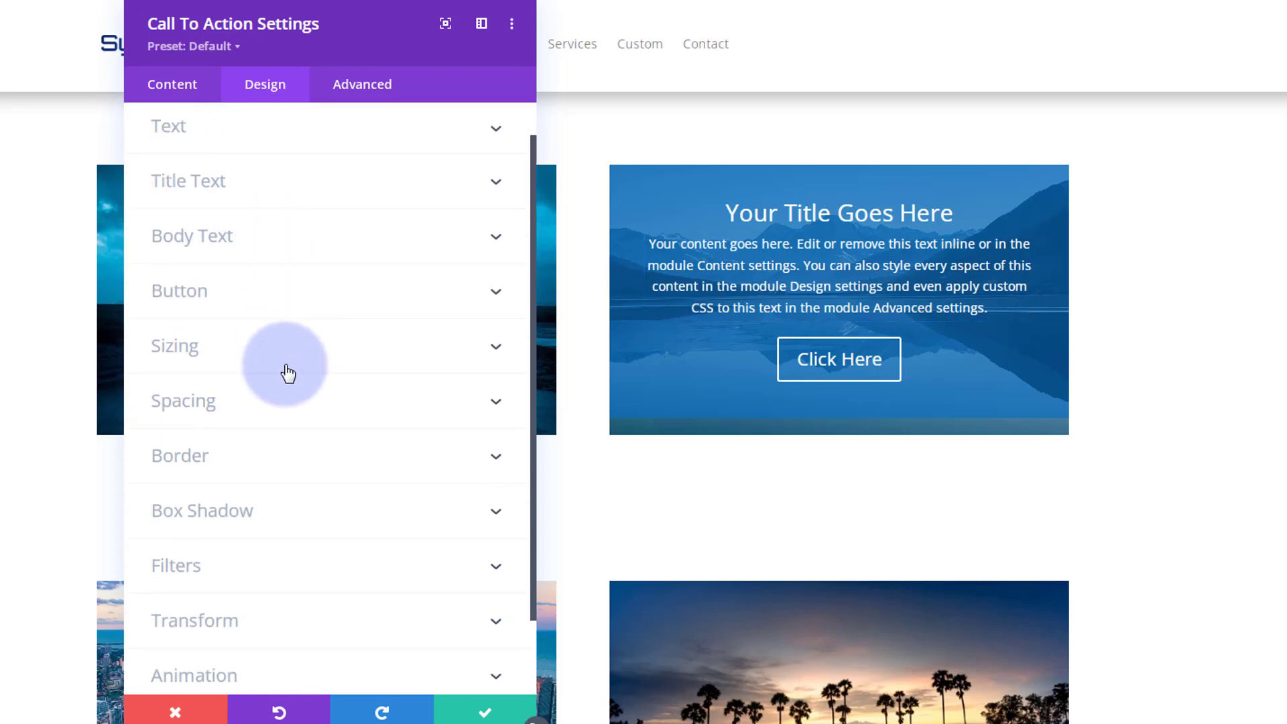
pyautogui.click(267, 407)
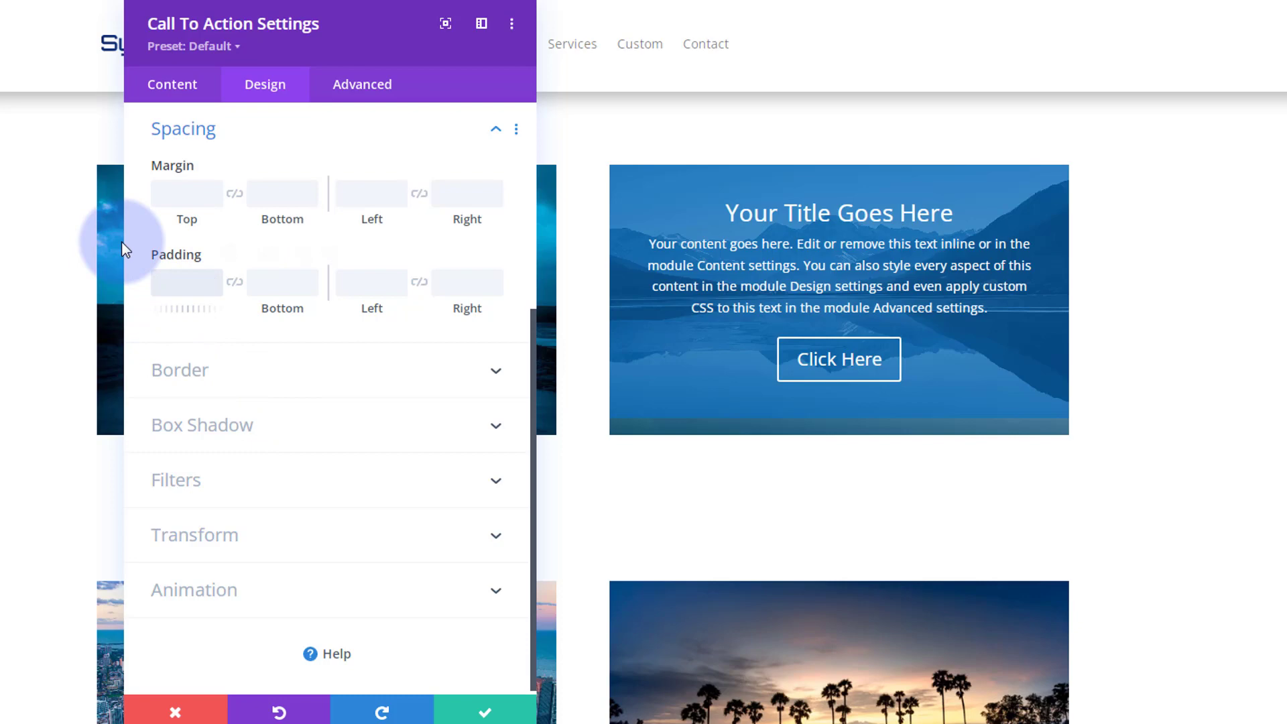
pyautogui.write('50px')
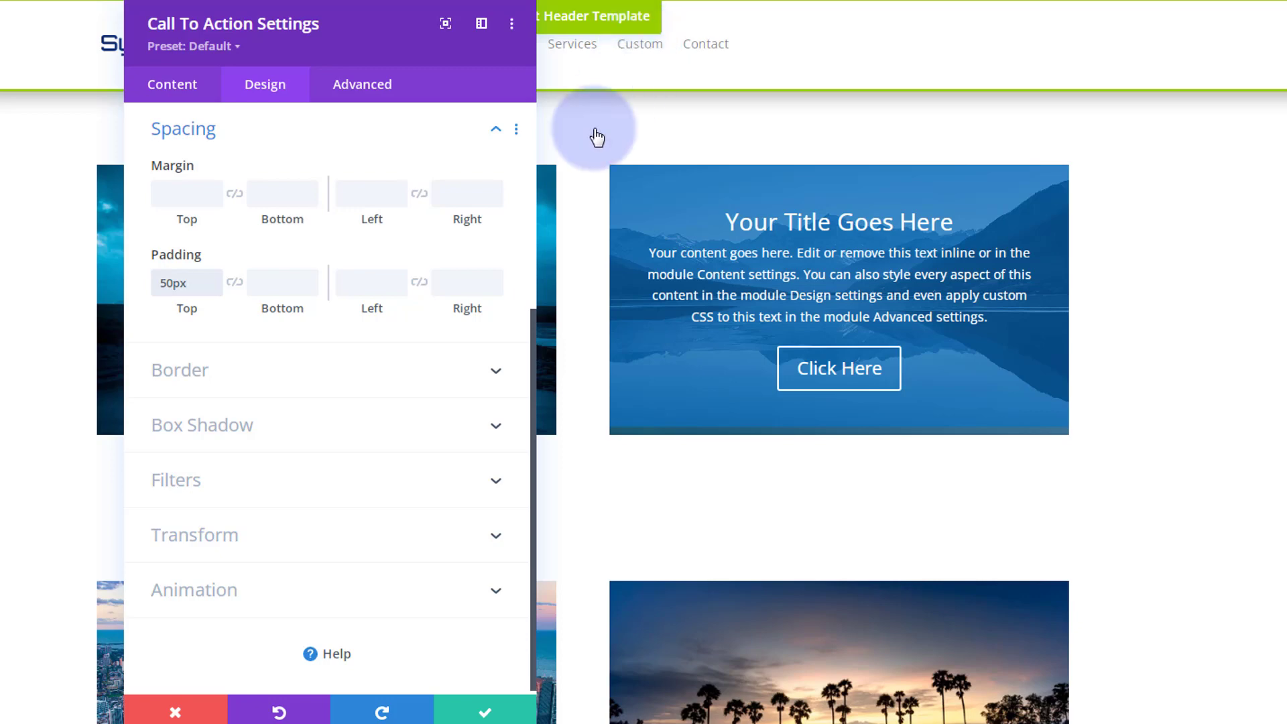
pyautogui.click(268, 282)
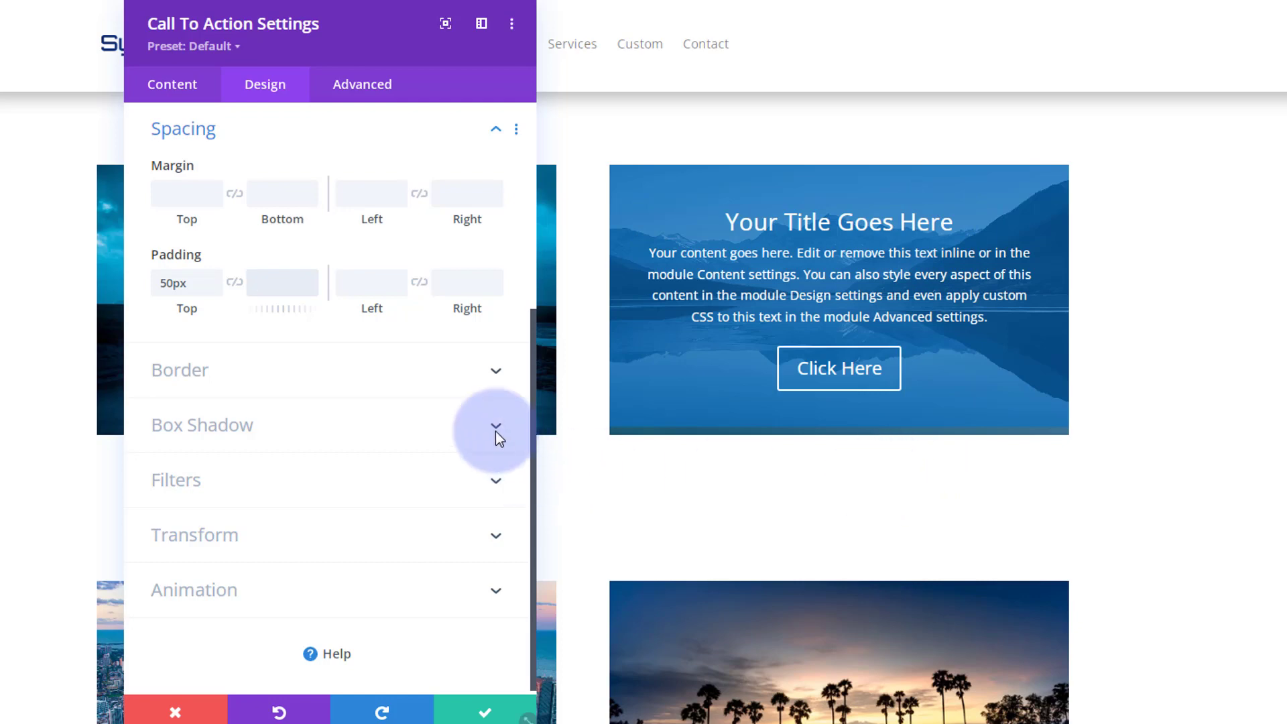
pyautogui.write('350px')
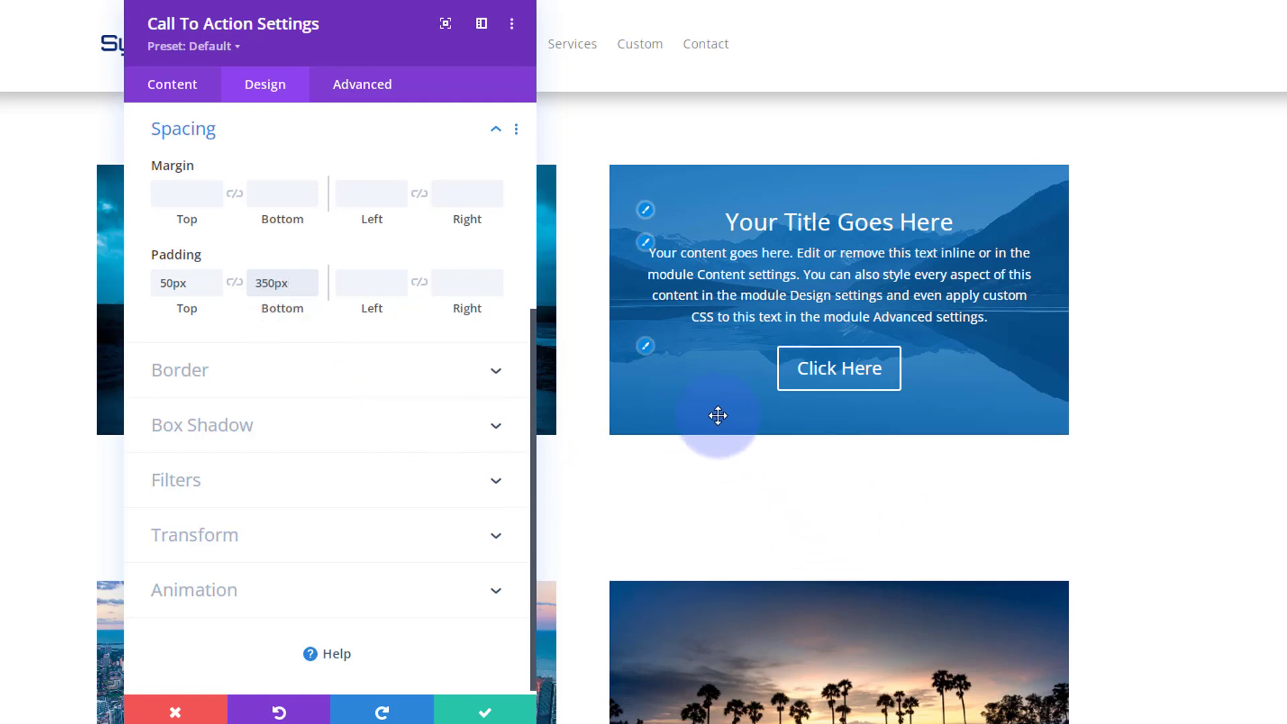
pyautogui.click(726, 520)
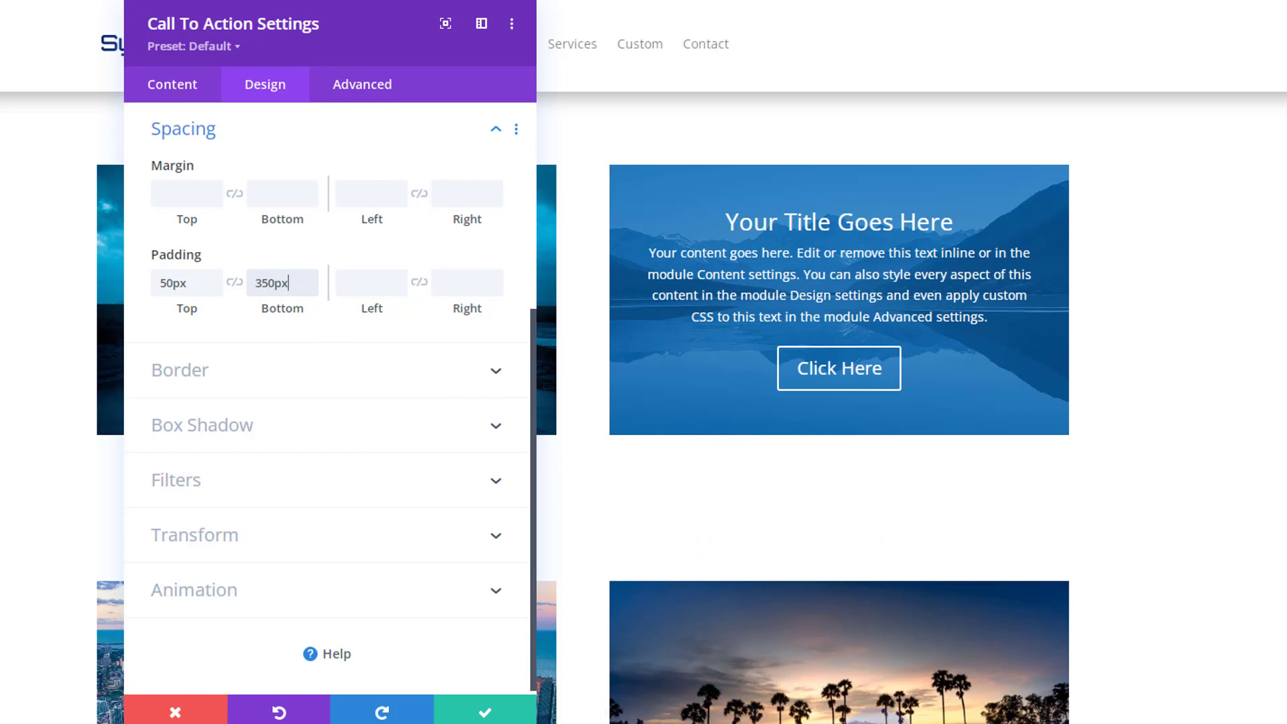
# Enable hover options for the margin and set the desktop top margin to -300px
pyautogui.click(1067, 494)
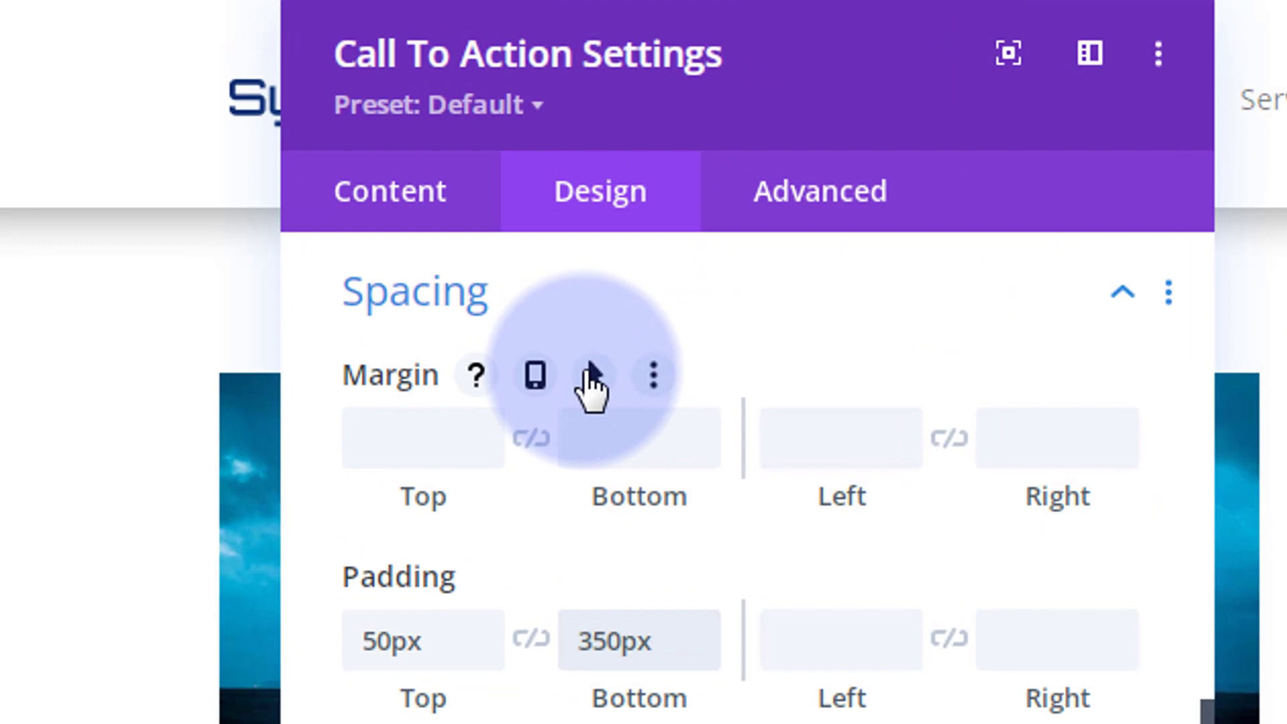
pyautogui.click(263, 165)
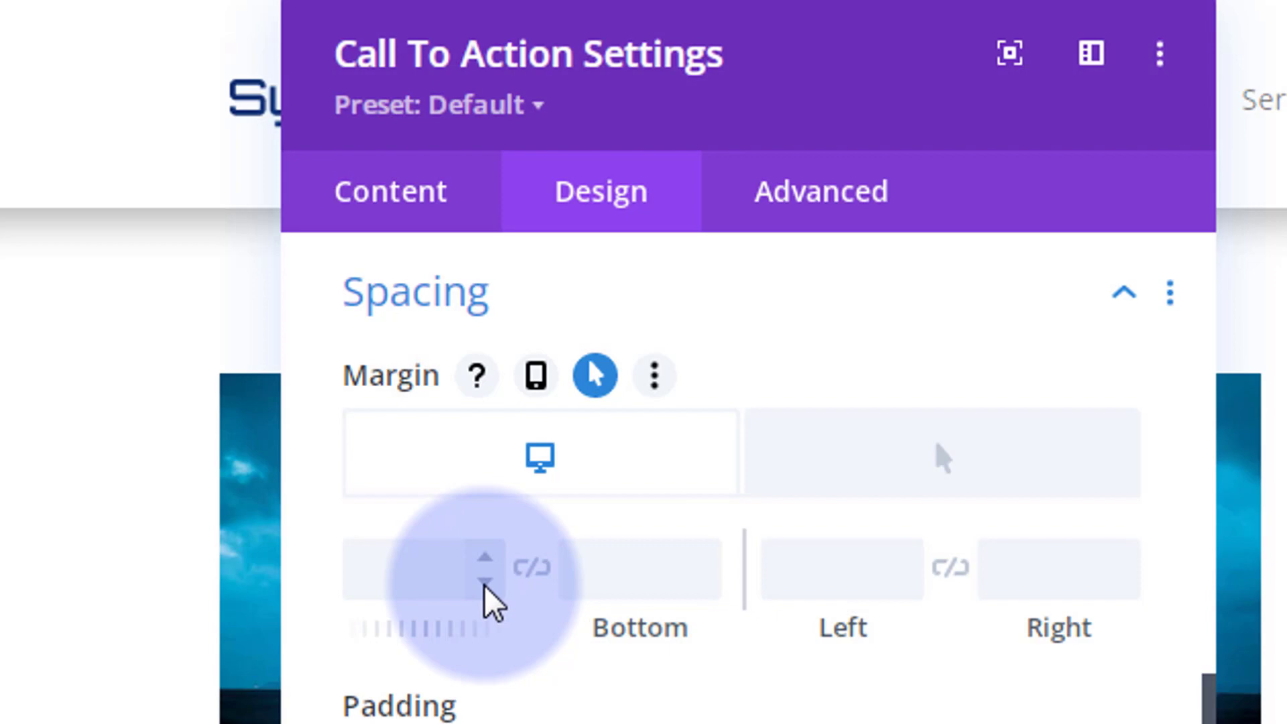
pyautogui.click(484, 580)
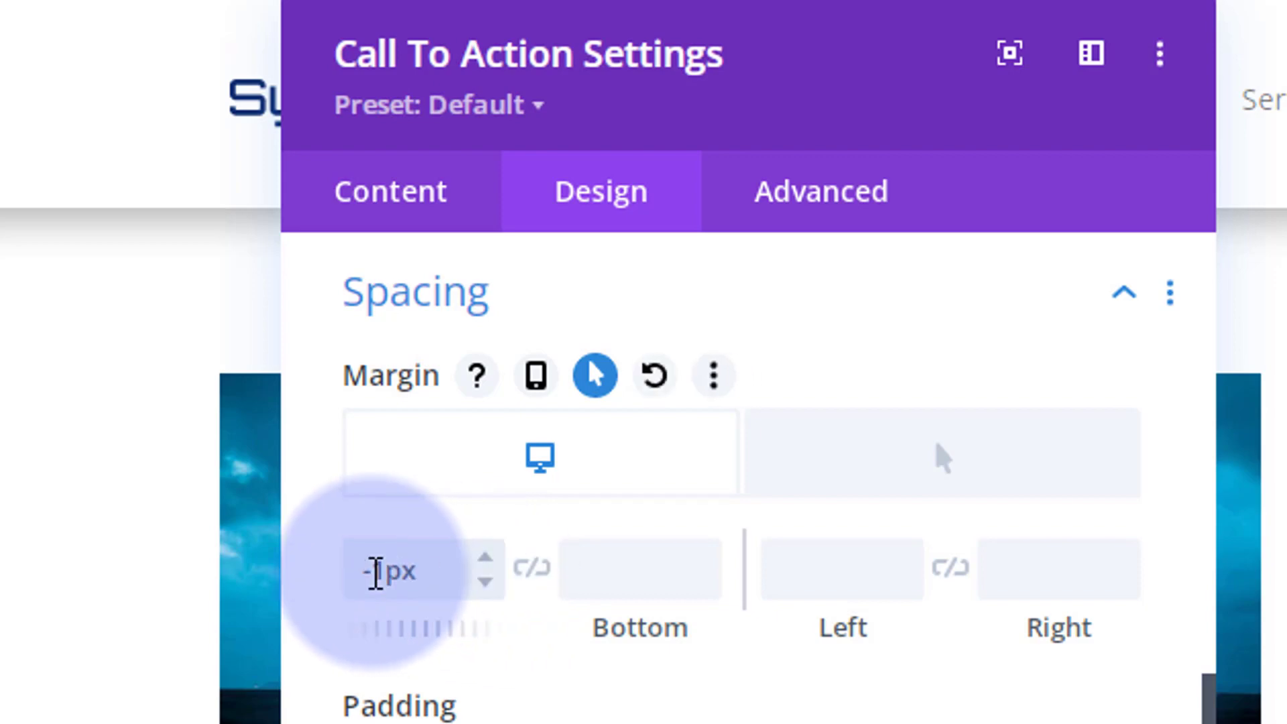
pyautogui.moveTo(377, 571); pyautogui.dragTo(385, 572)
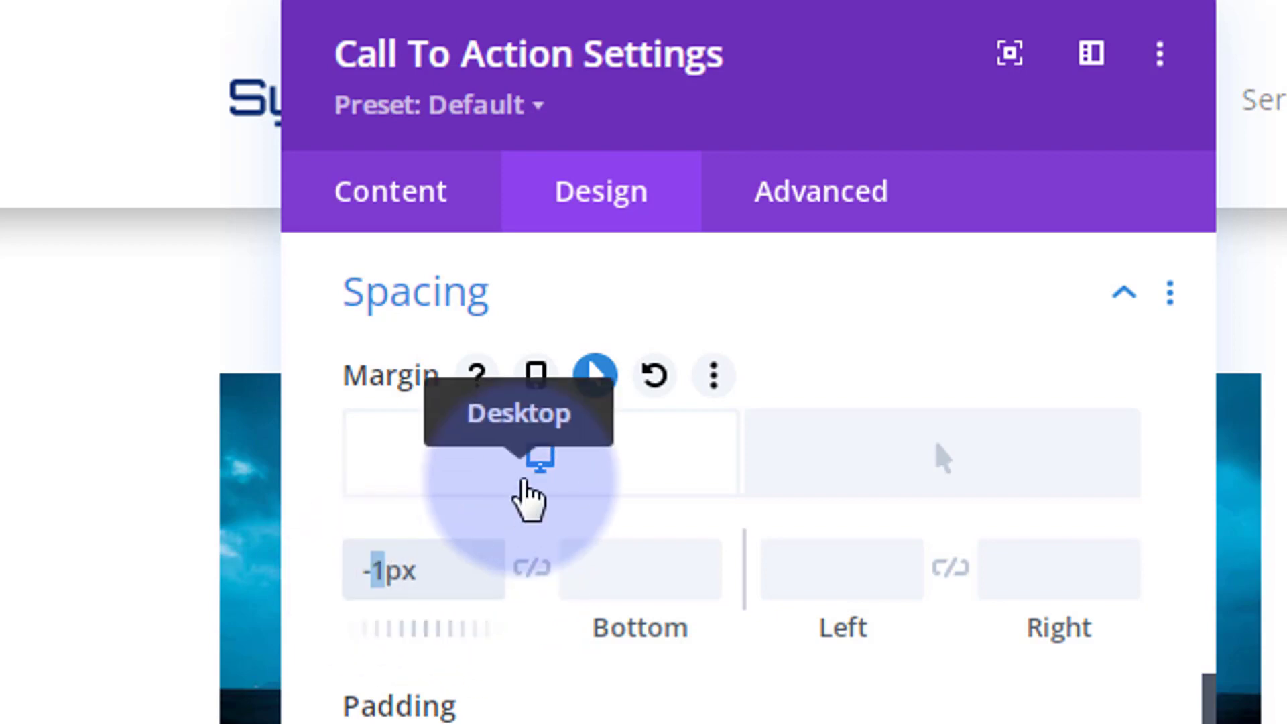
pyautogui.write('300')
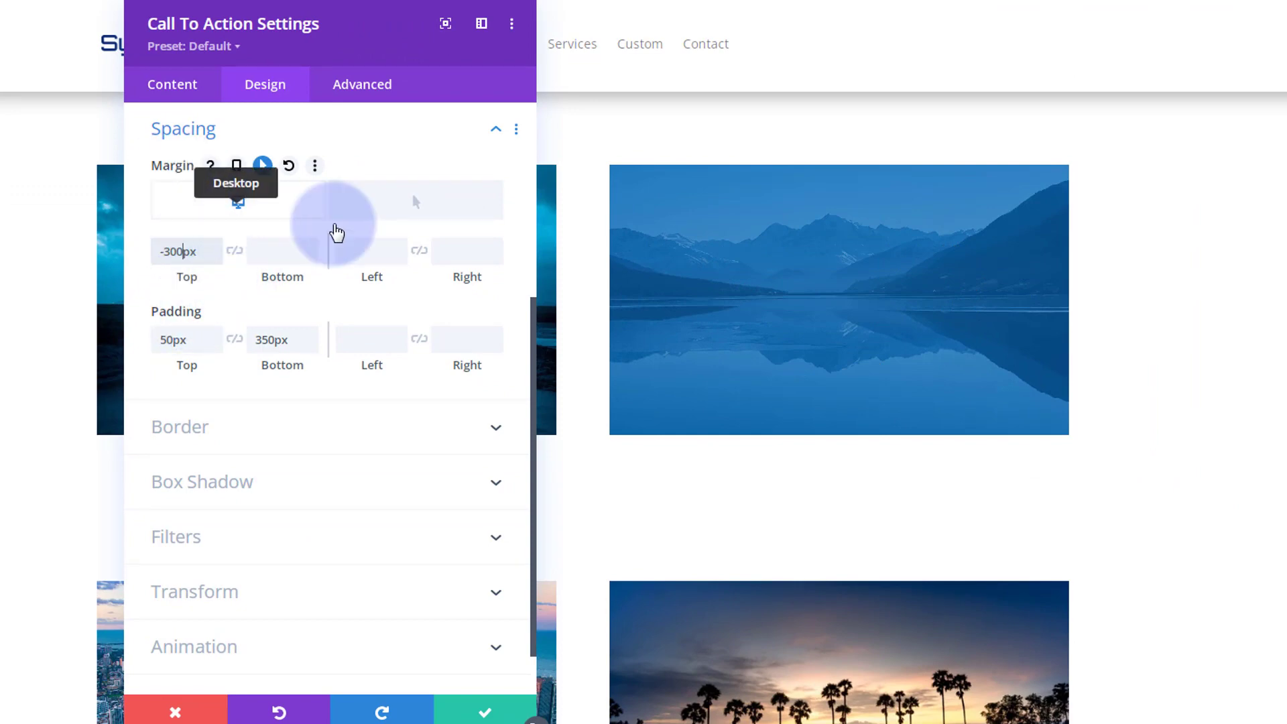
# Set the hover top margin to 0px, then preview the default and hover states
pyautogui.click(422, 216)
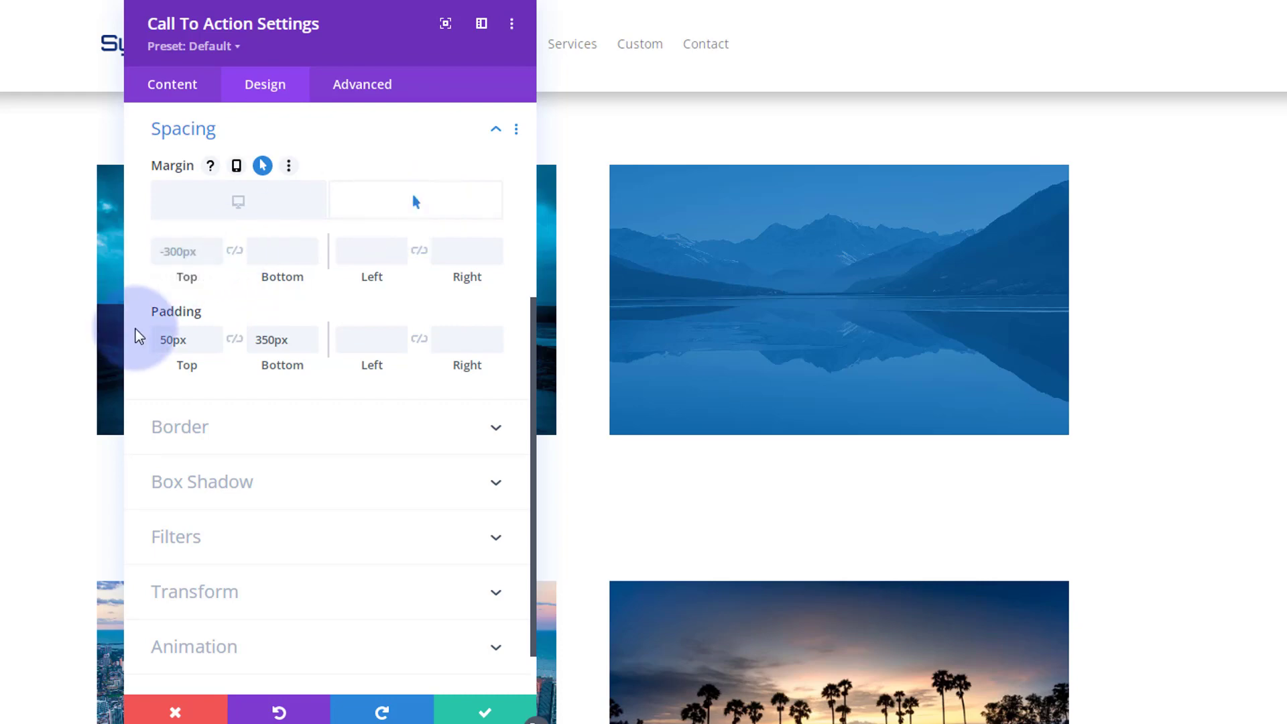
pyautogui.click(175, 251)
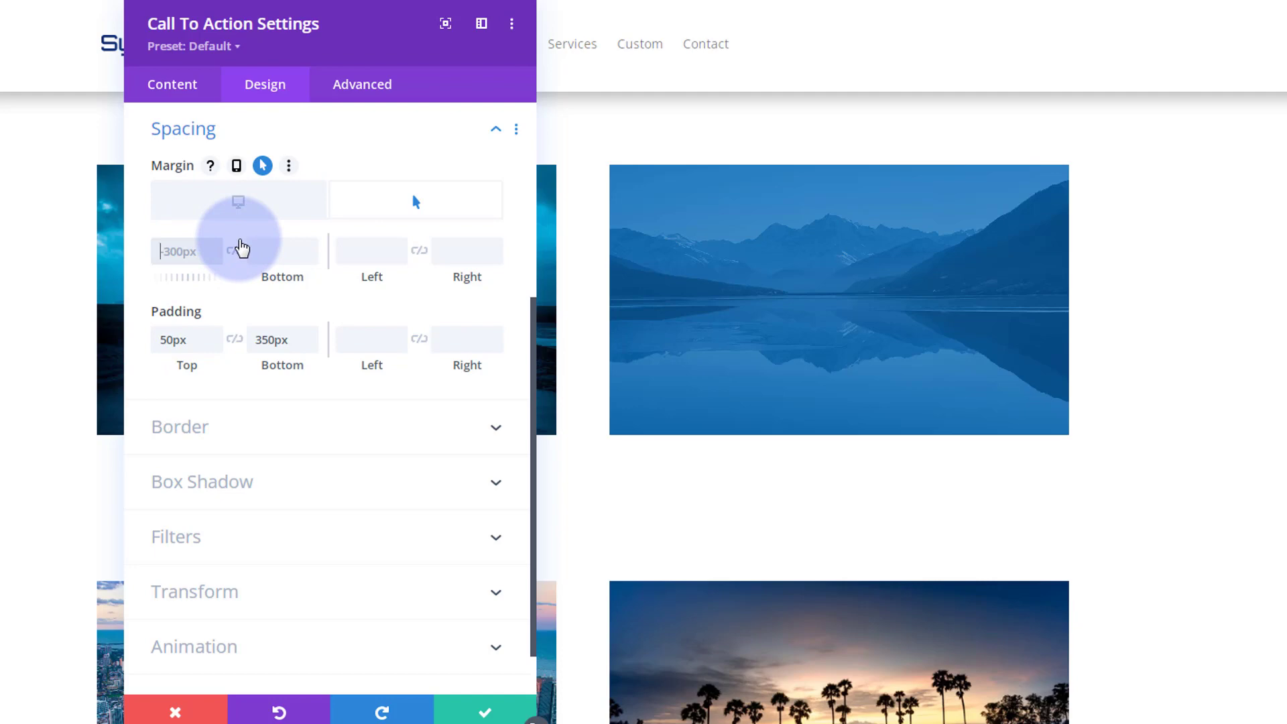
pyautogui.write('0')
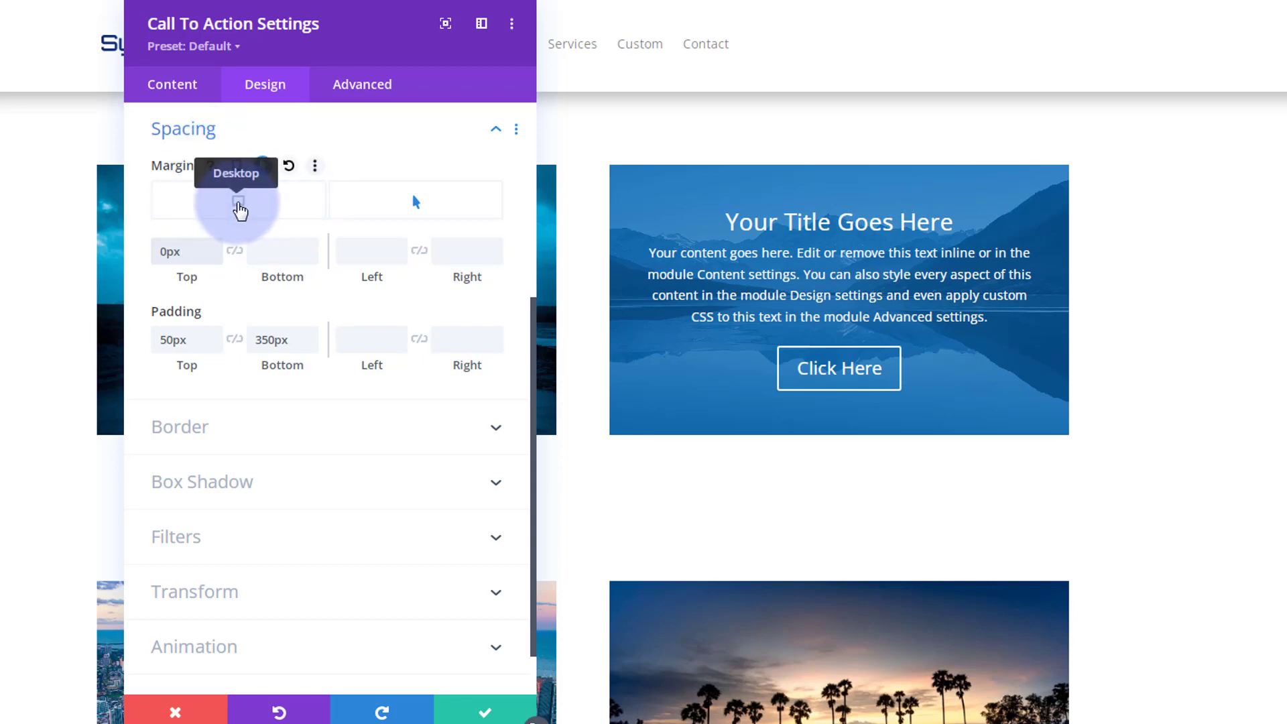
pyautogui.click(240, 209)
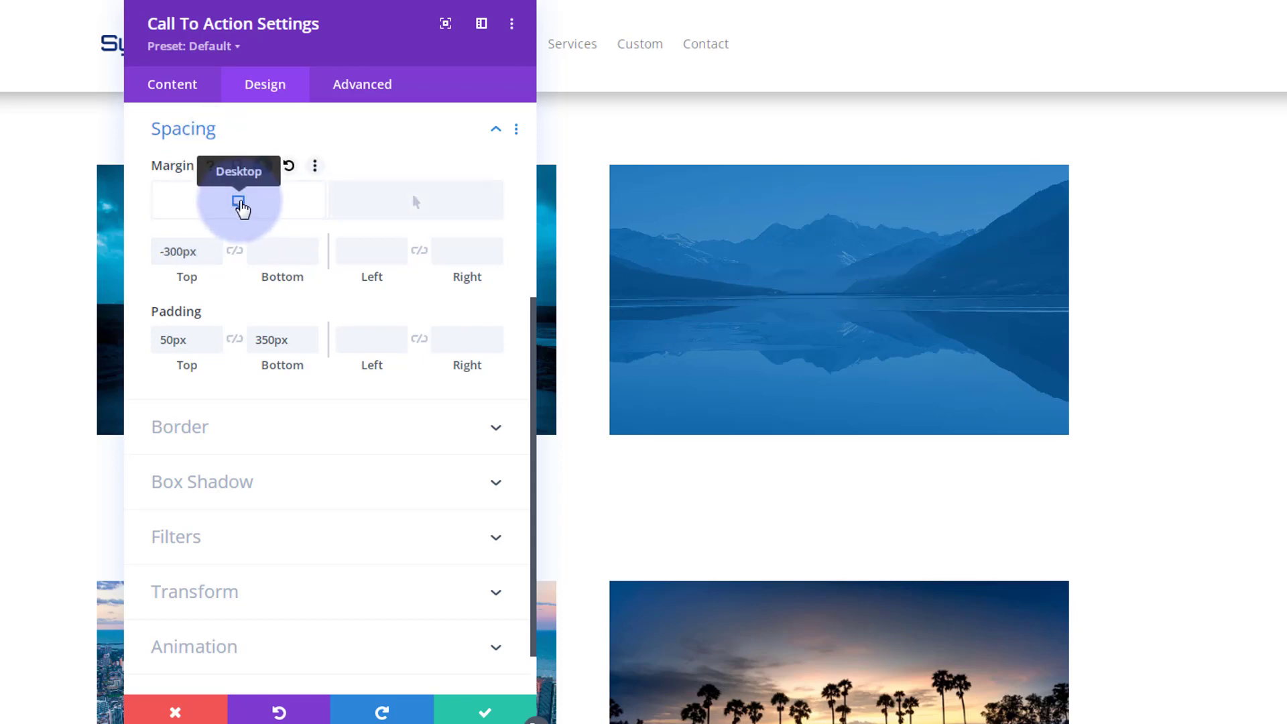
pyautogui.click(384, 220)
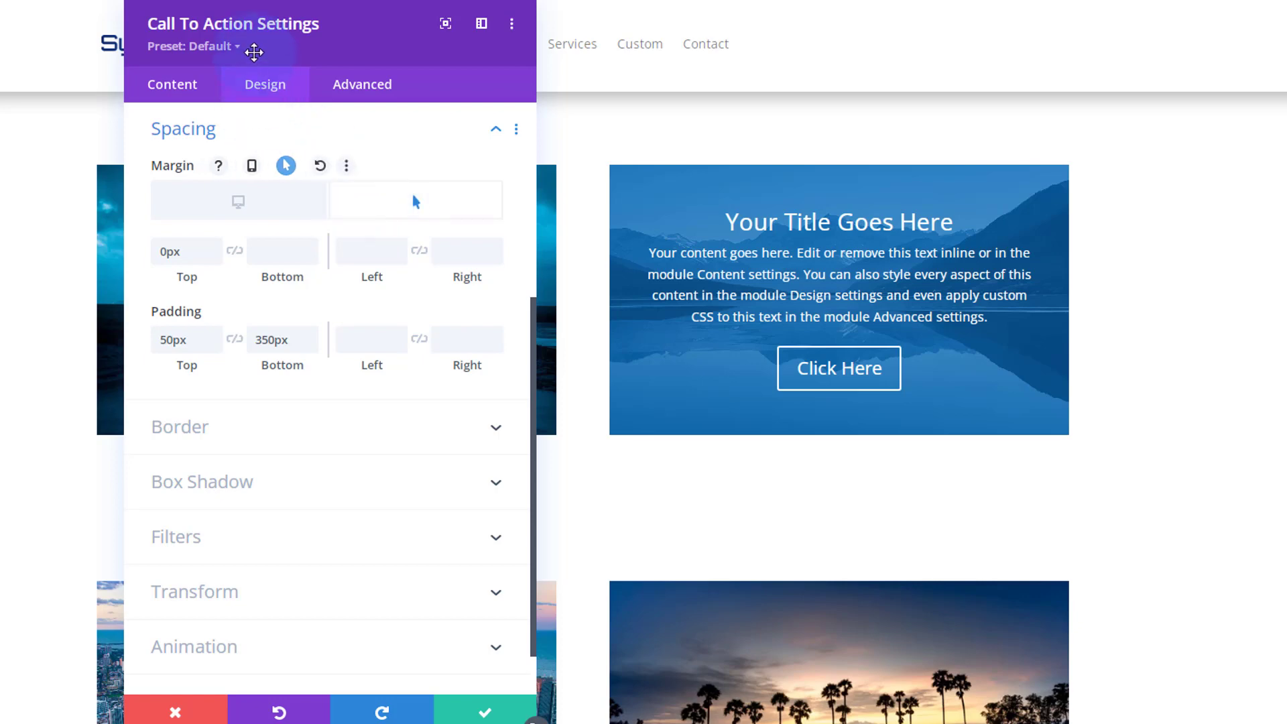
# Enable a separate hover background and make the call-to-action's default background transparent
pyautogui.click(164, 90)
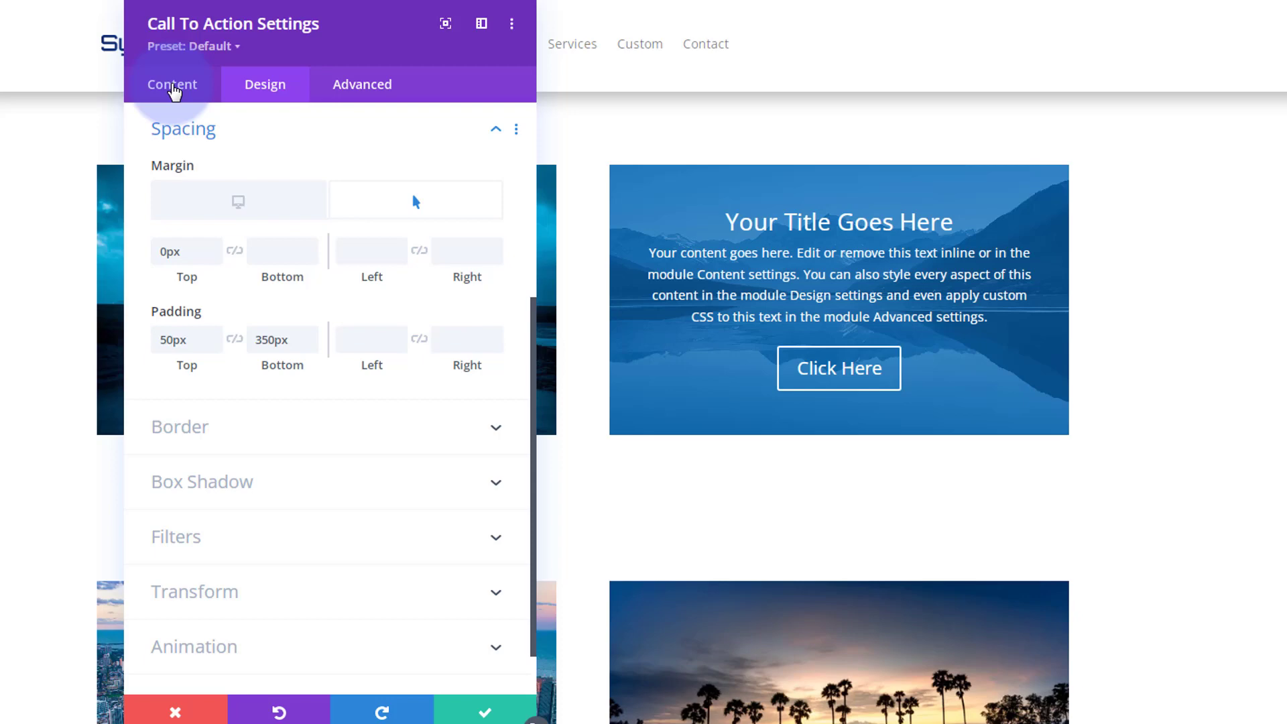
pyautogui.click(306, 271)
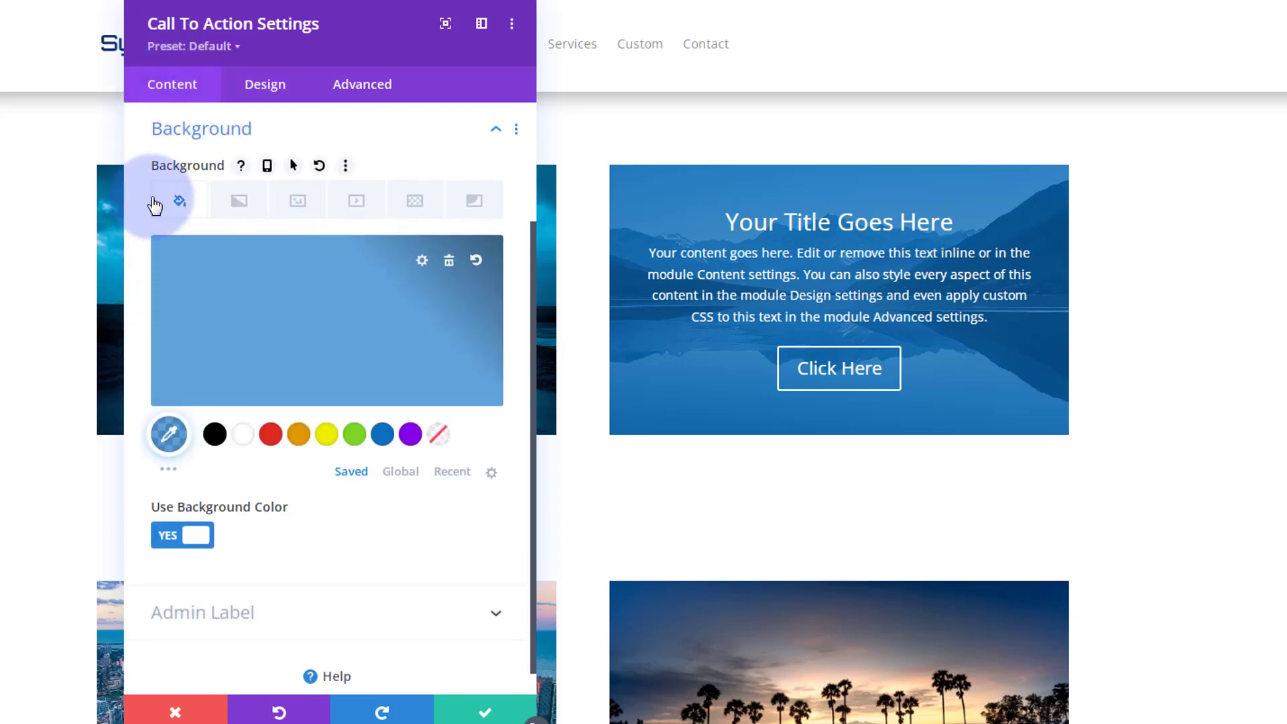
pyautogui.click(293, 167)
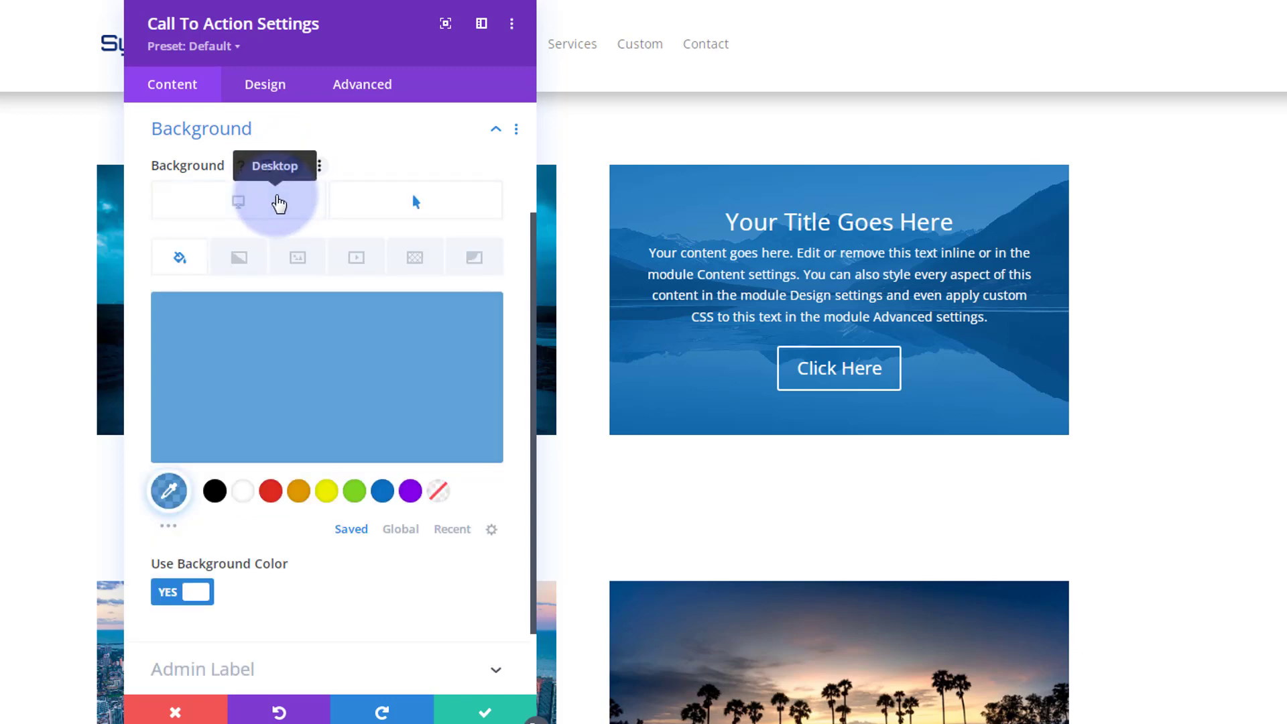
pyautogui.click(279, 203)
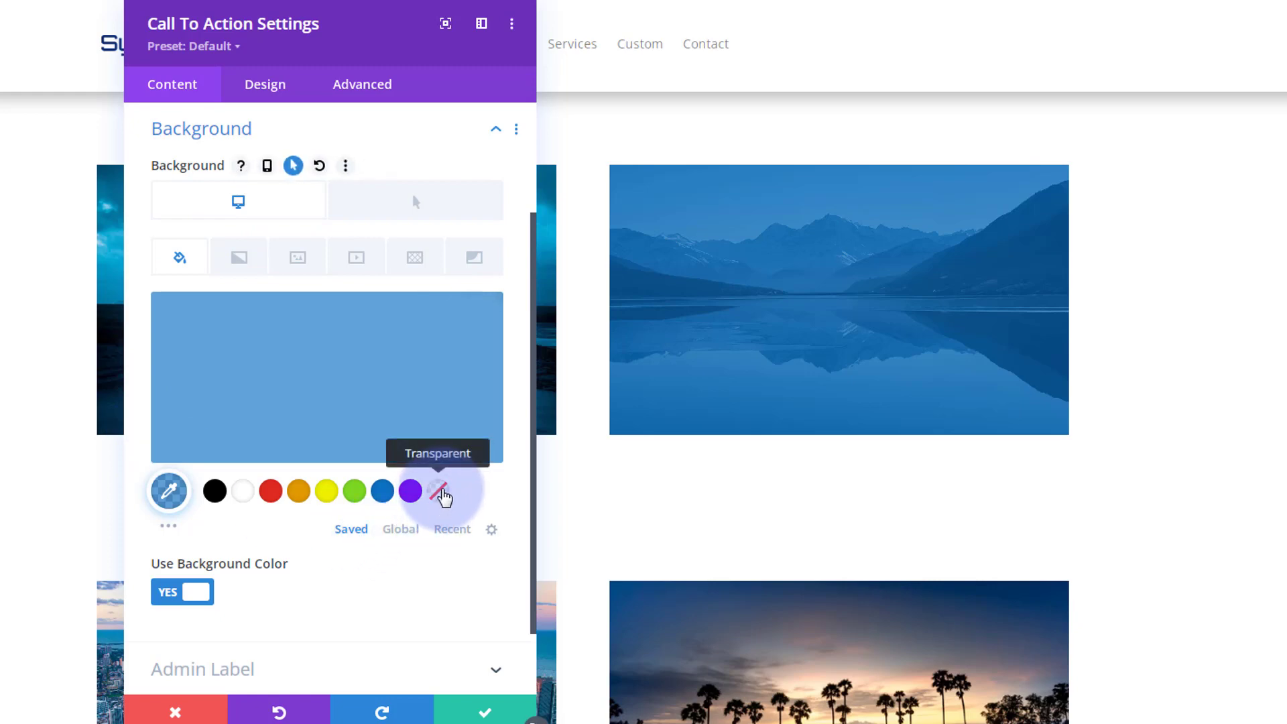
pyautogui.click(439, 492)
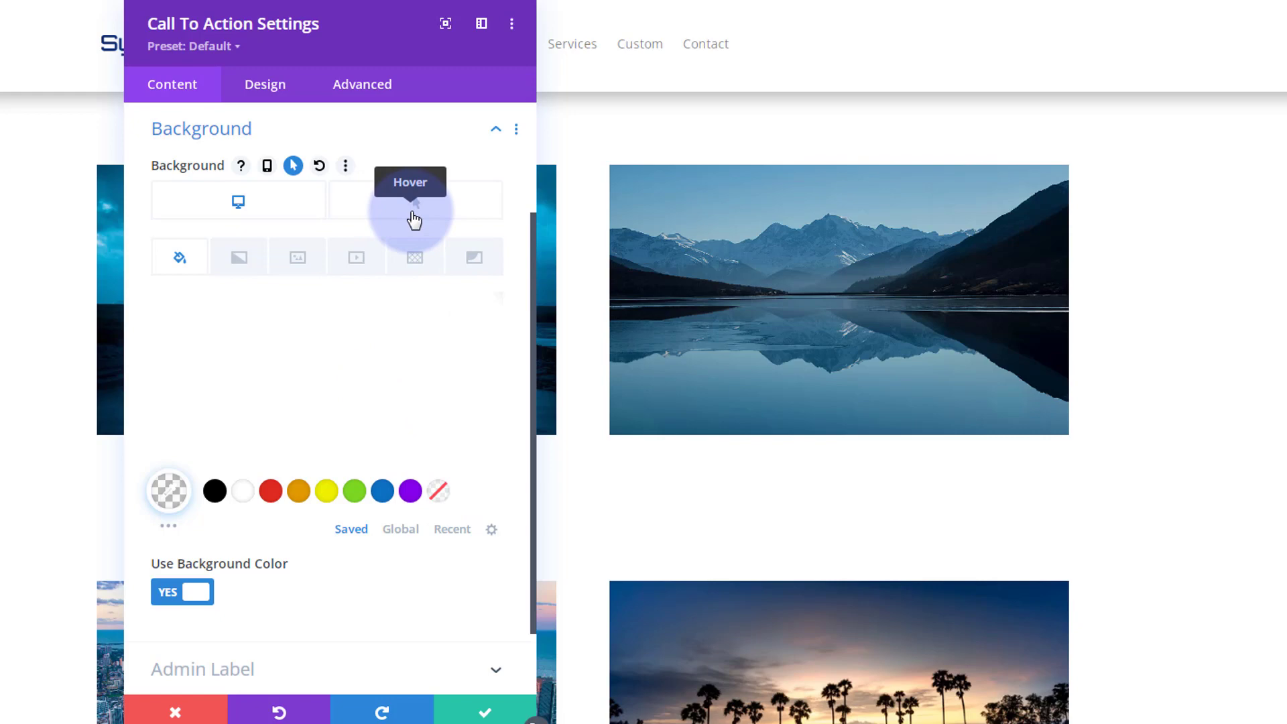
# Set the hover background to blue #0c71c3 and preview the default and hover states
pyautogui.click(414, 220)
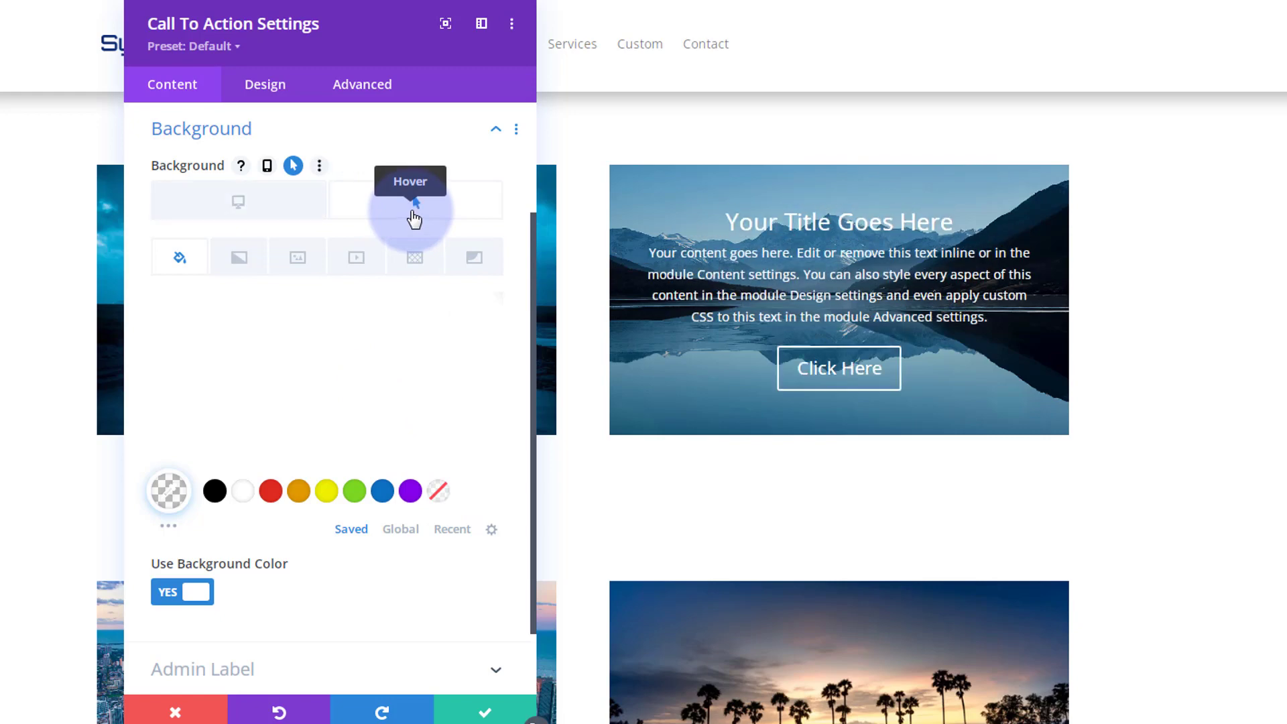
pyautogui.click(381, 496)
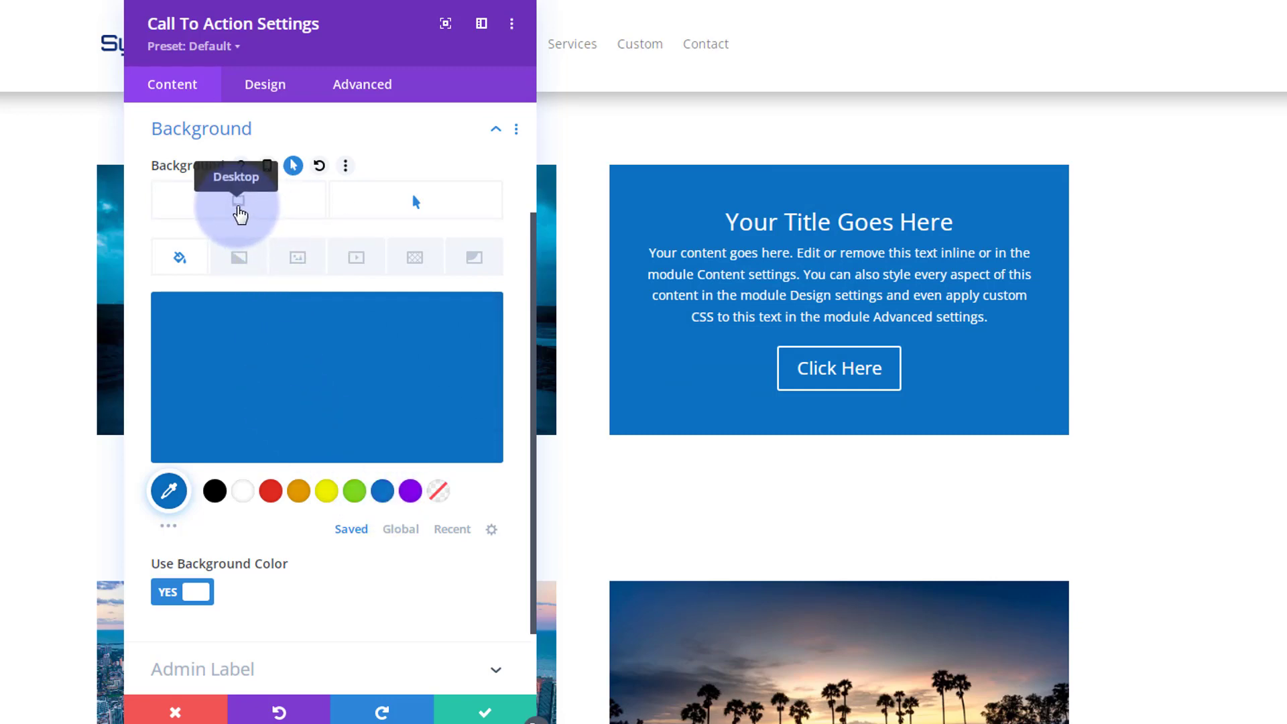
pyautogui.click(240, 215)
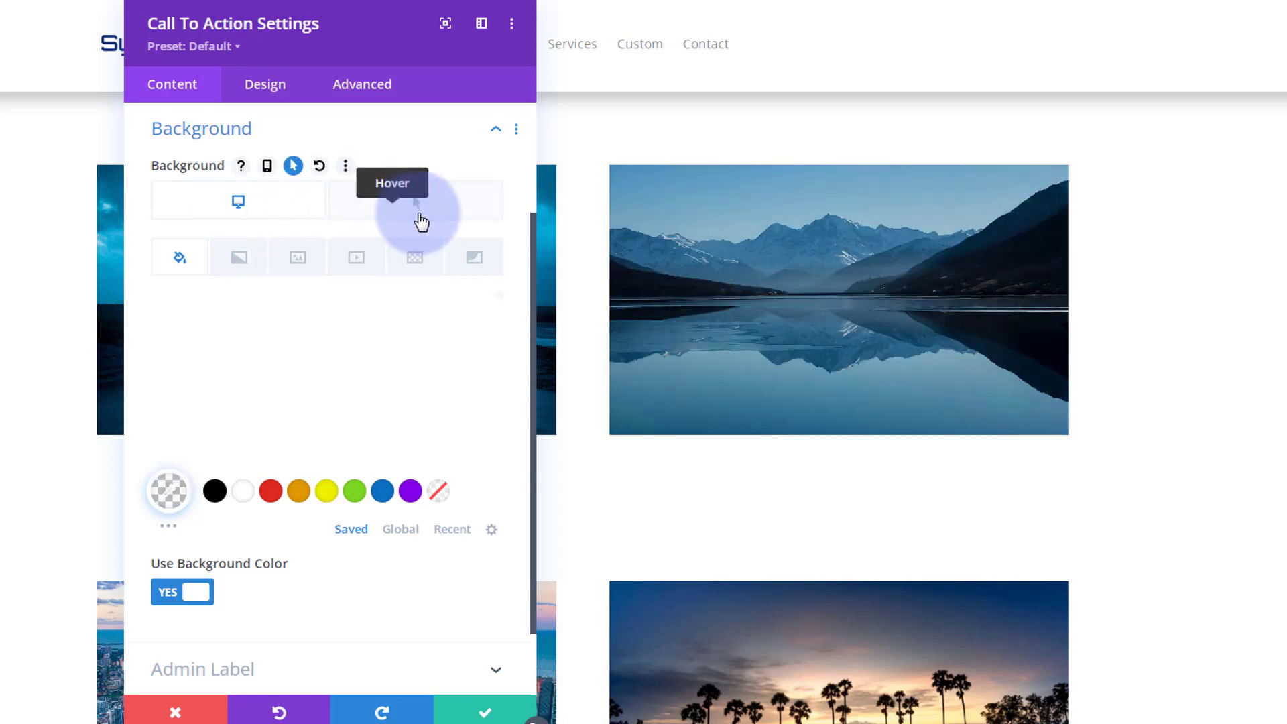
pyautogui.click(421, 221)
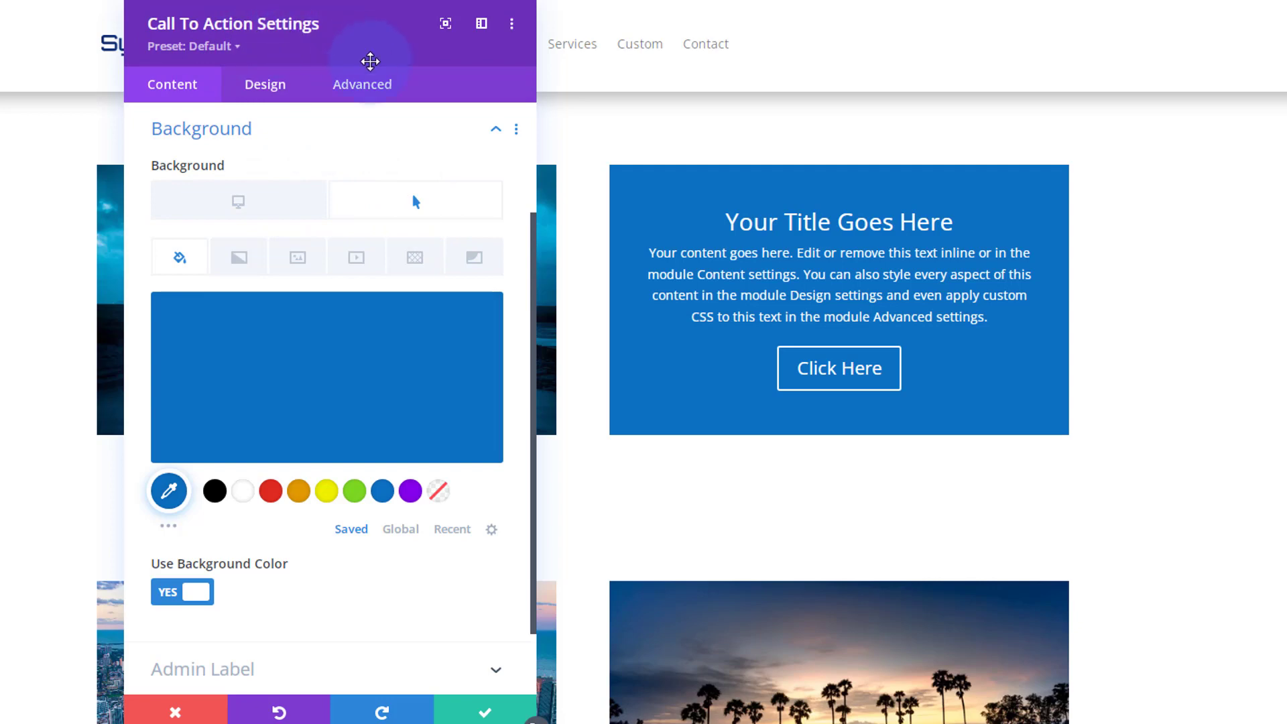
# Adjust the call-to-action's transition duration, settling on 750ms
pyautogui.click(375, 90)
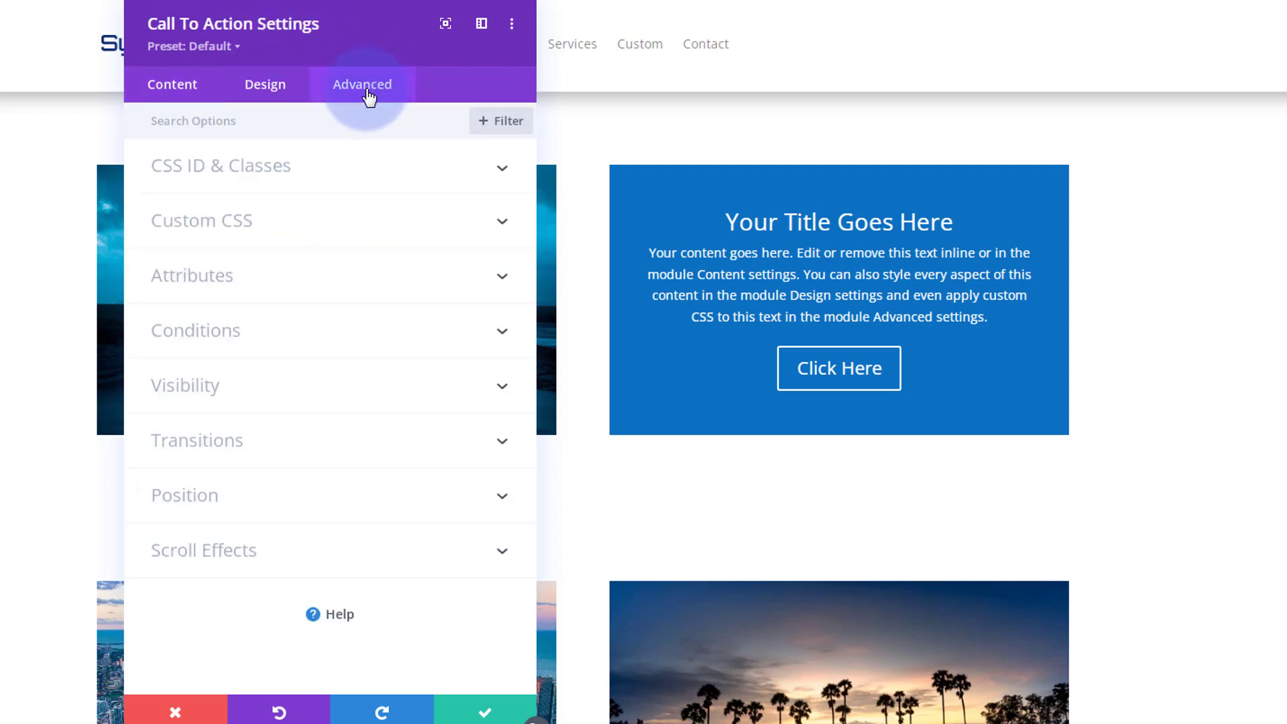
pyautogui.click(350, 446)
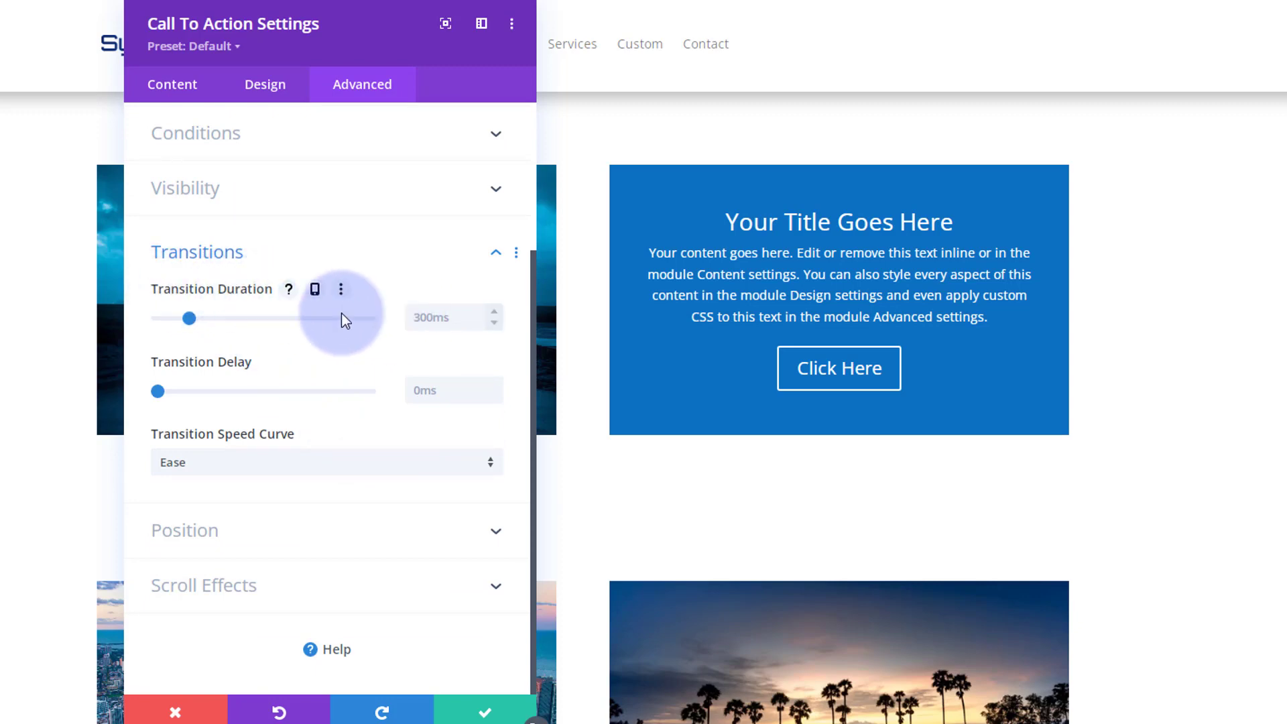
pyautogui.moveTo(188, 318); pyautogui.dragTo(237, 318)
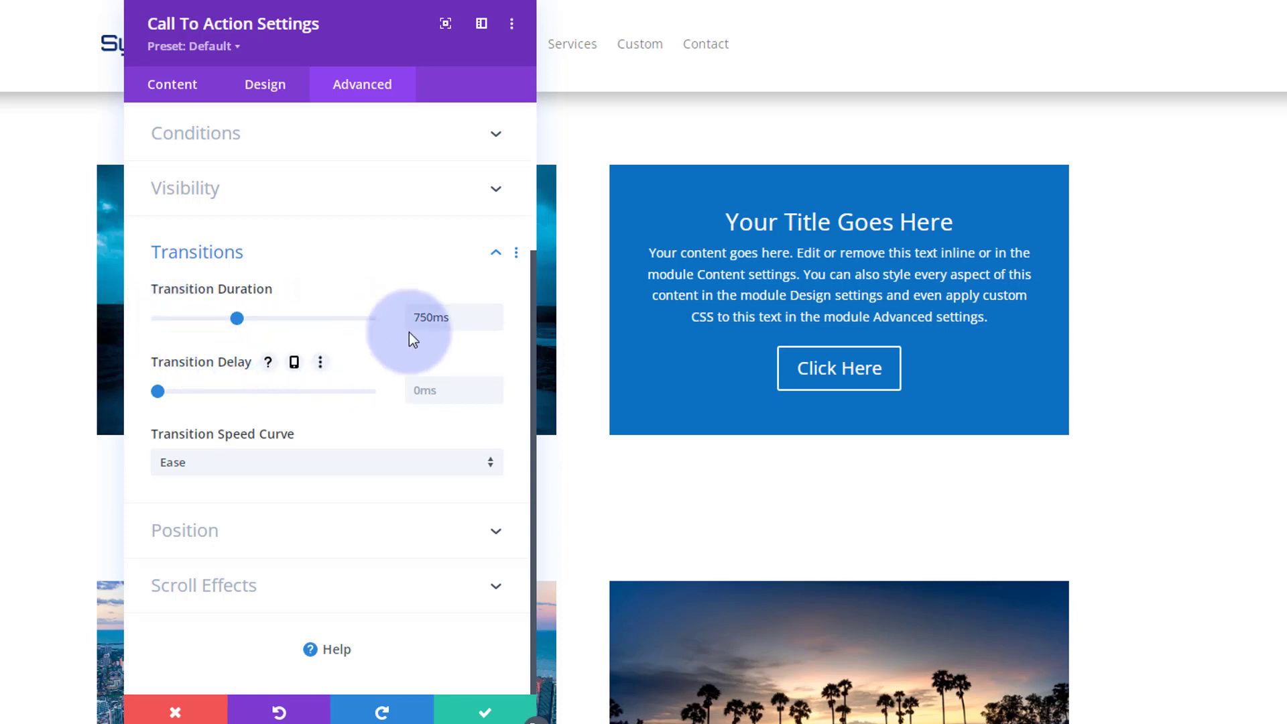
pyautogui.click(494, 313)
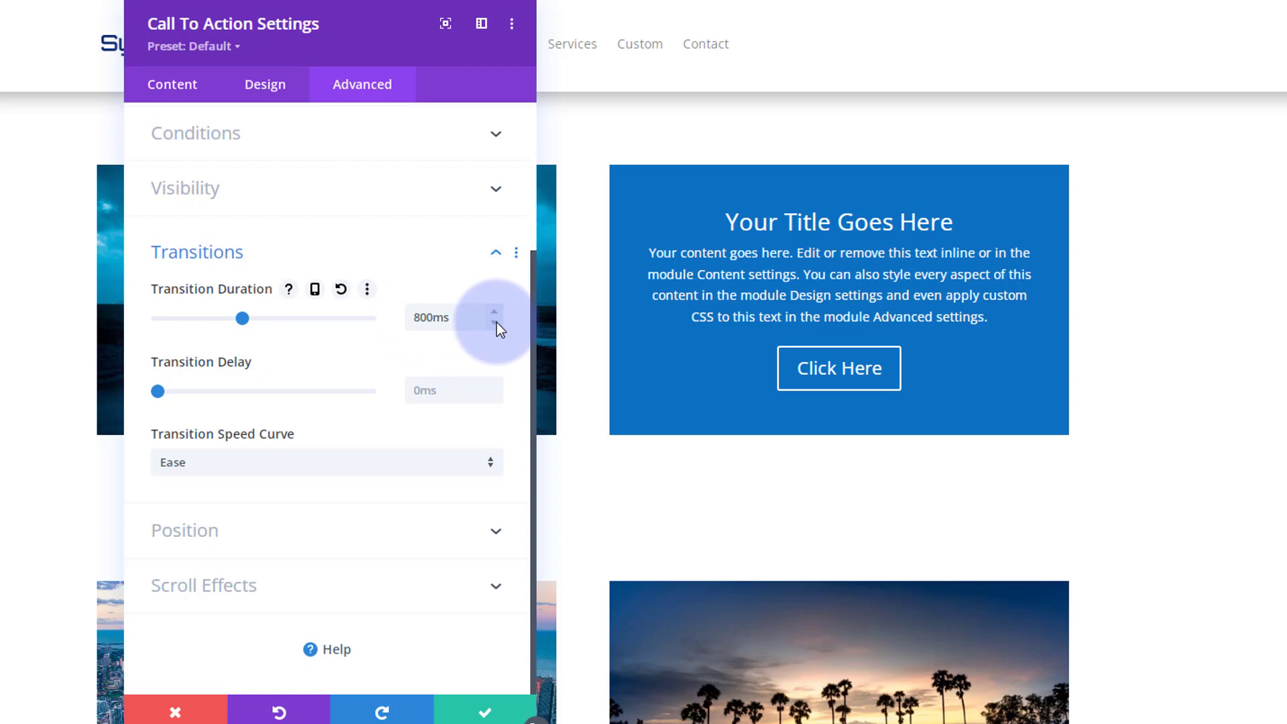
pyautogui.click(497, 323)
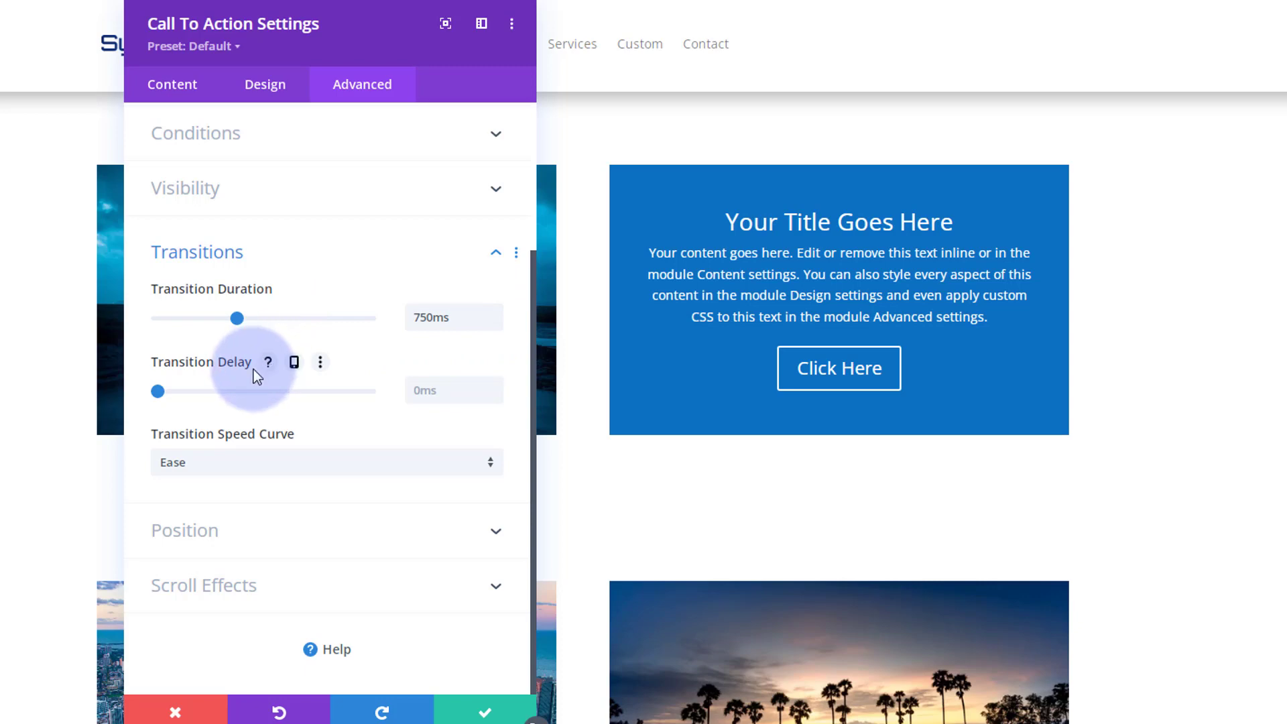
# Set the transition speed curve to Ease-In-Out
pyautogui.click(259, 471)
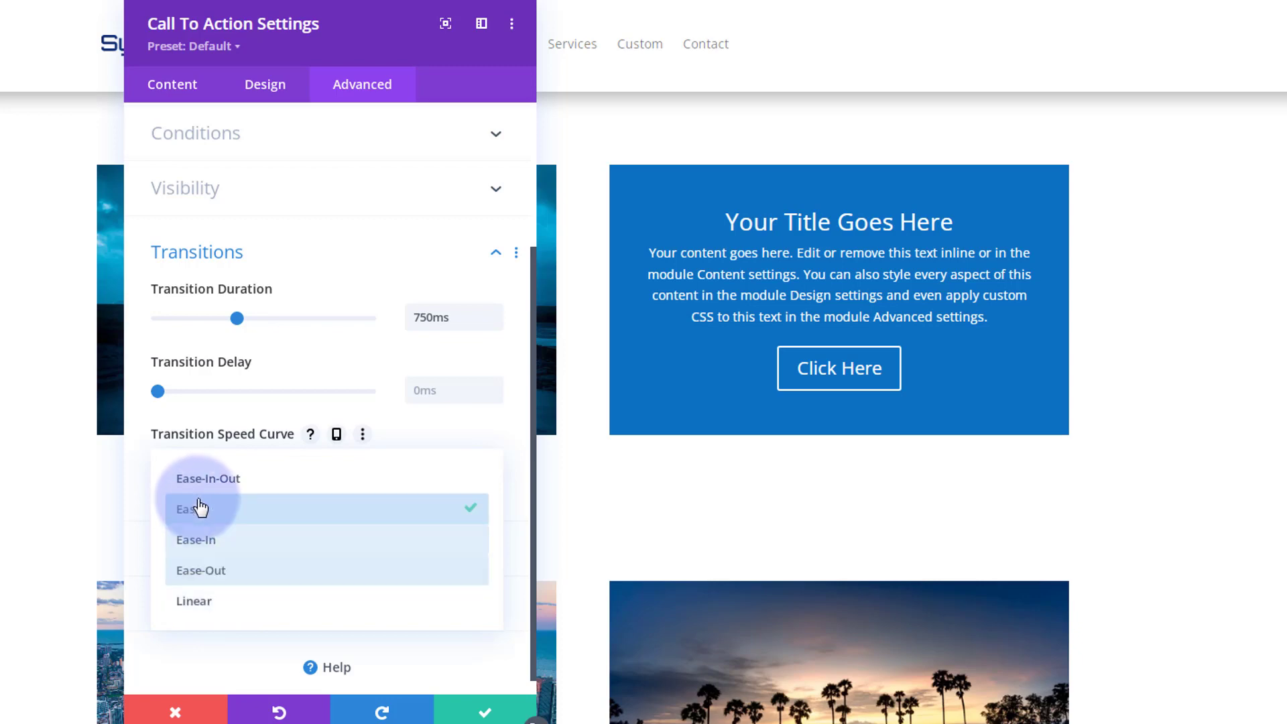
pyautogui.click(240, 480)
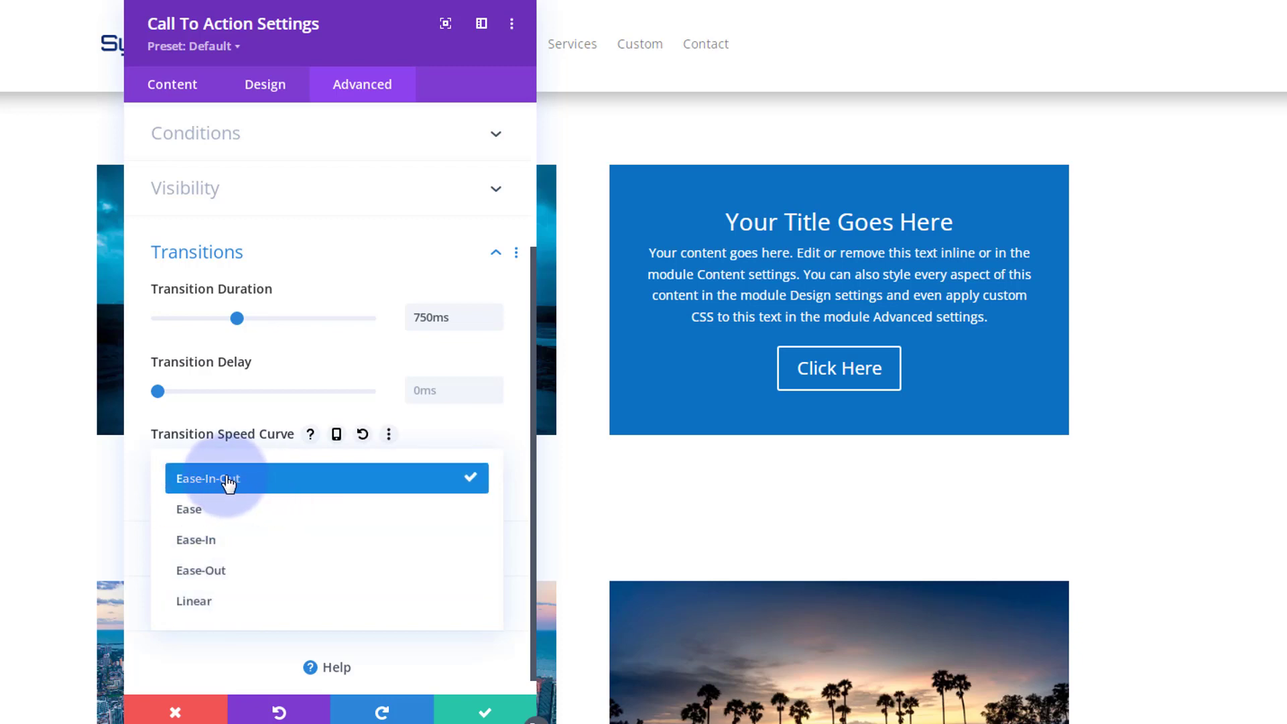
pyautogui.click(197, 482)
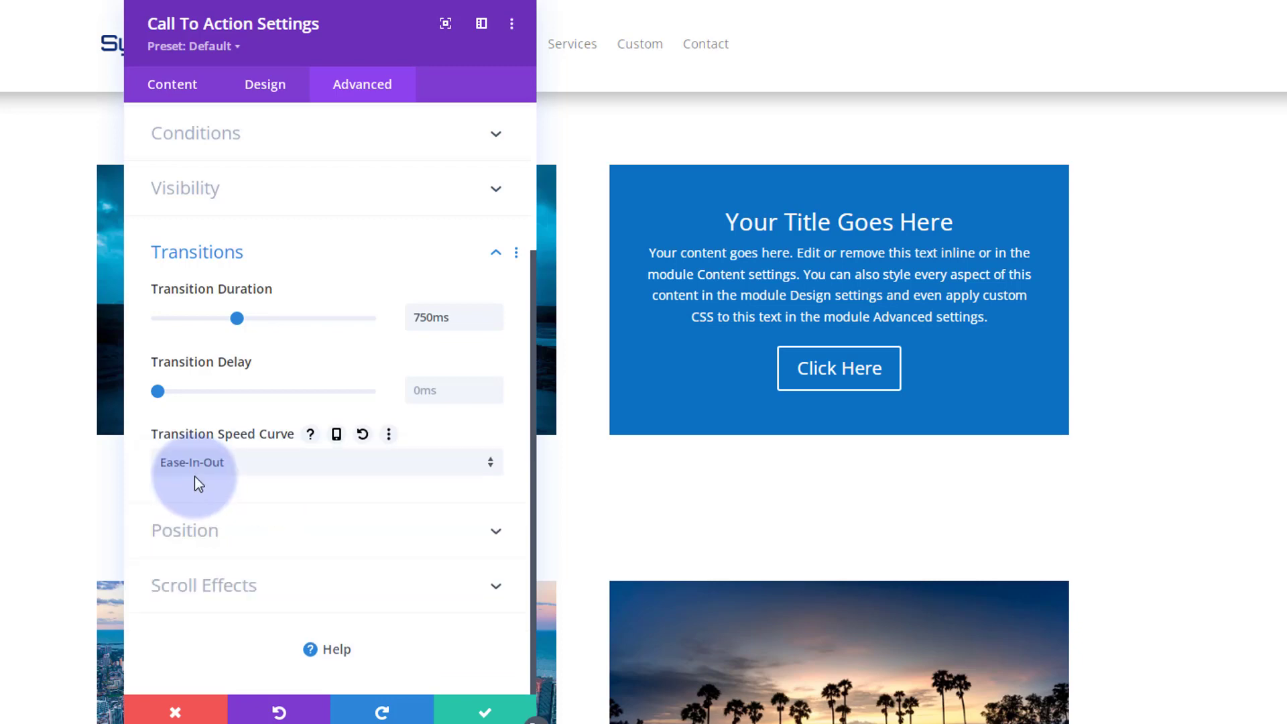
# Save the call-to-action settings and save the page as a draft
pyautogui.click(491, 714)
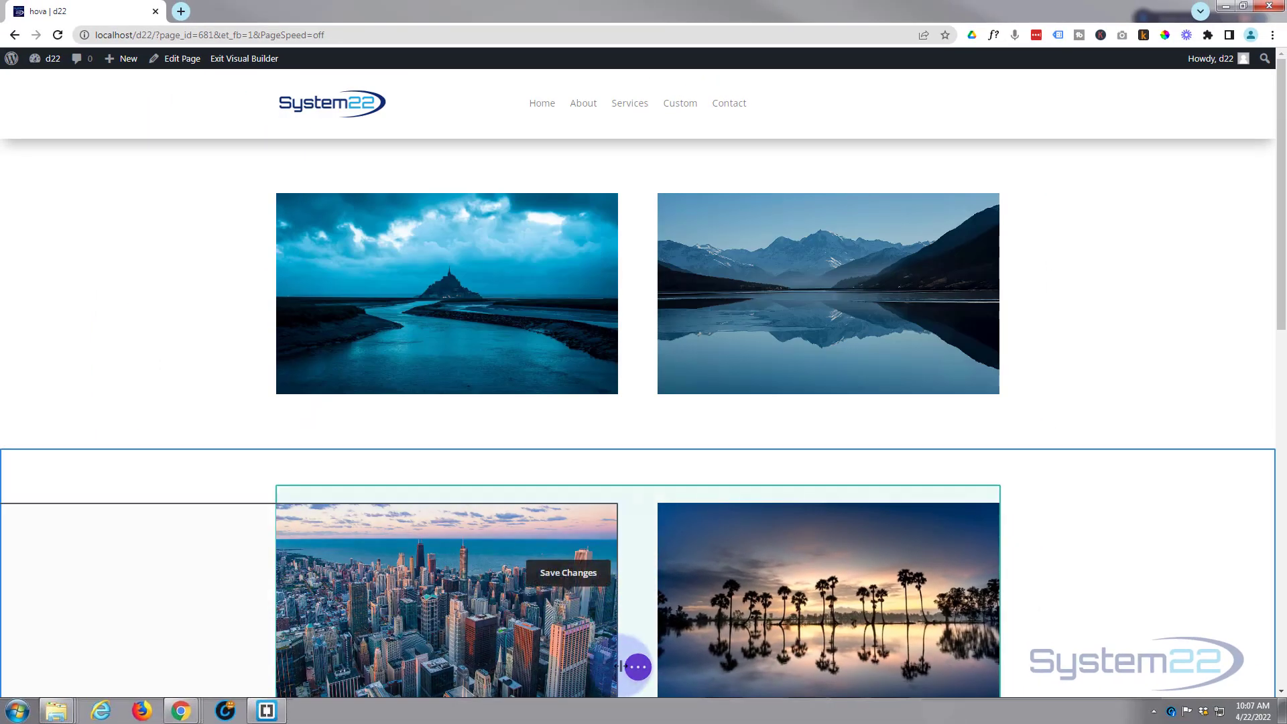
pyautogui.click(639, 668)
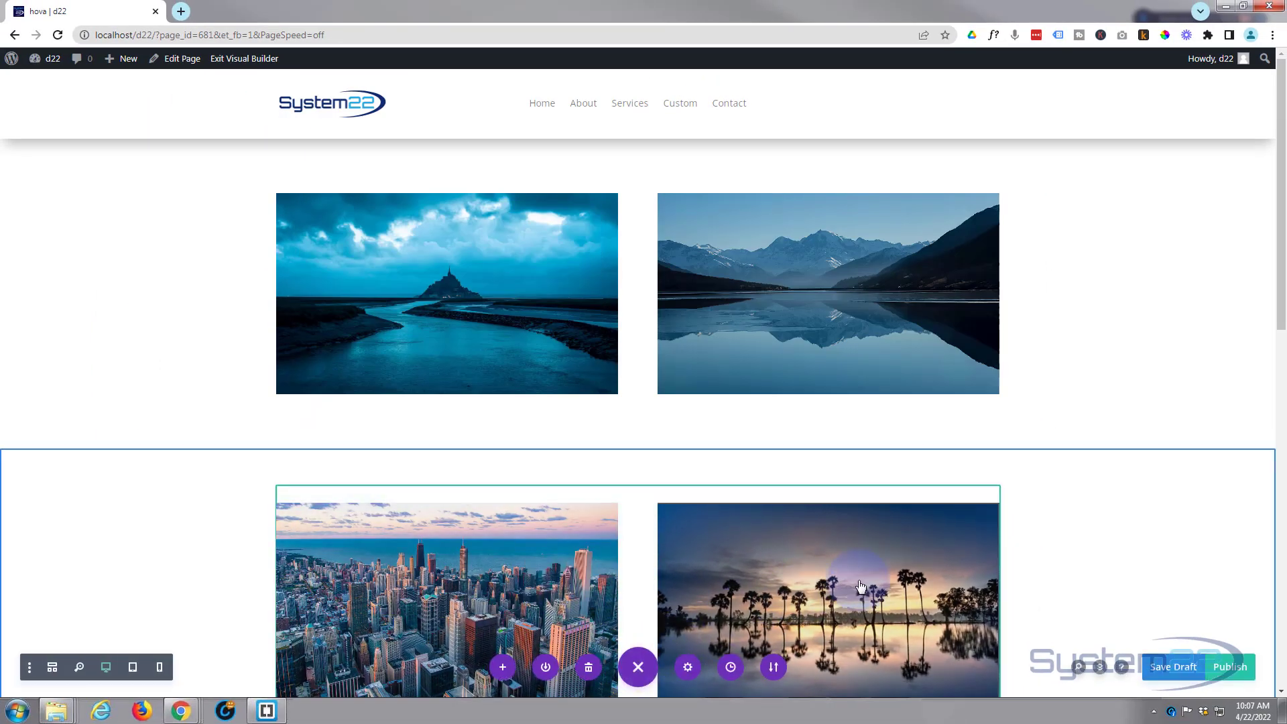
pyautogui.click(1173, 671)
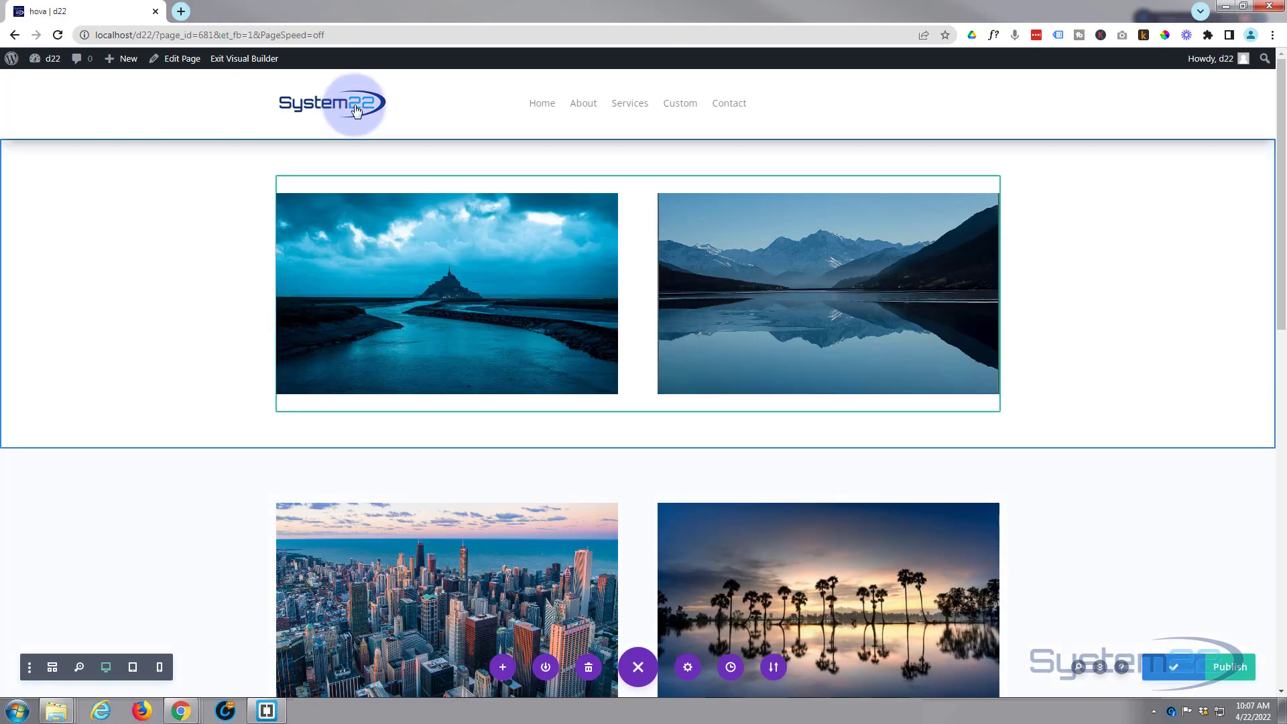
# Exit the Visual Builder and hover the lake image to check the blue call-to-action reveal
pyautogui.click(260, 65)
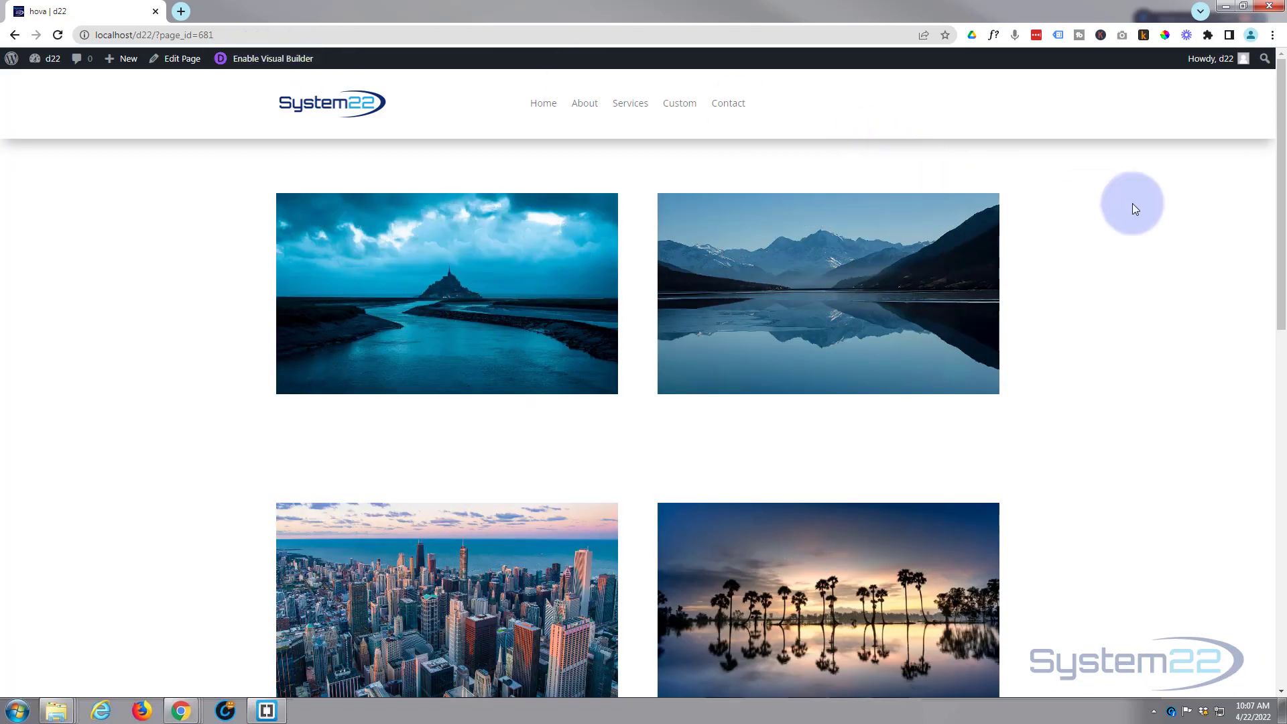
pyautogui.moveTo(852, 377)
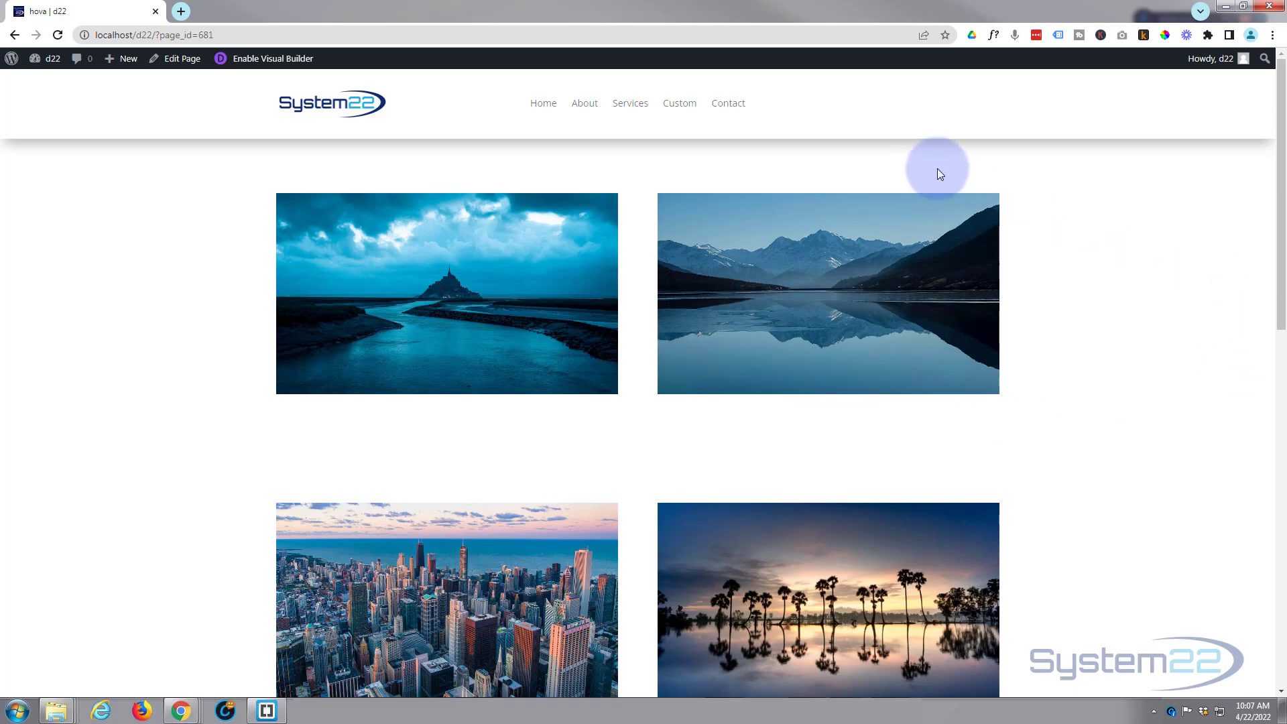
pyautogui.moveTo(843, 357)
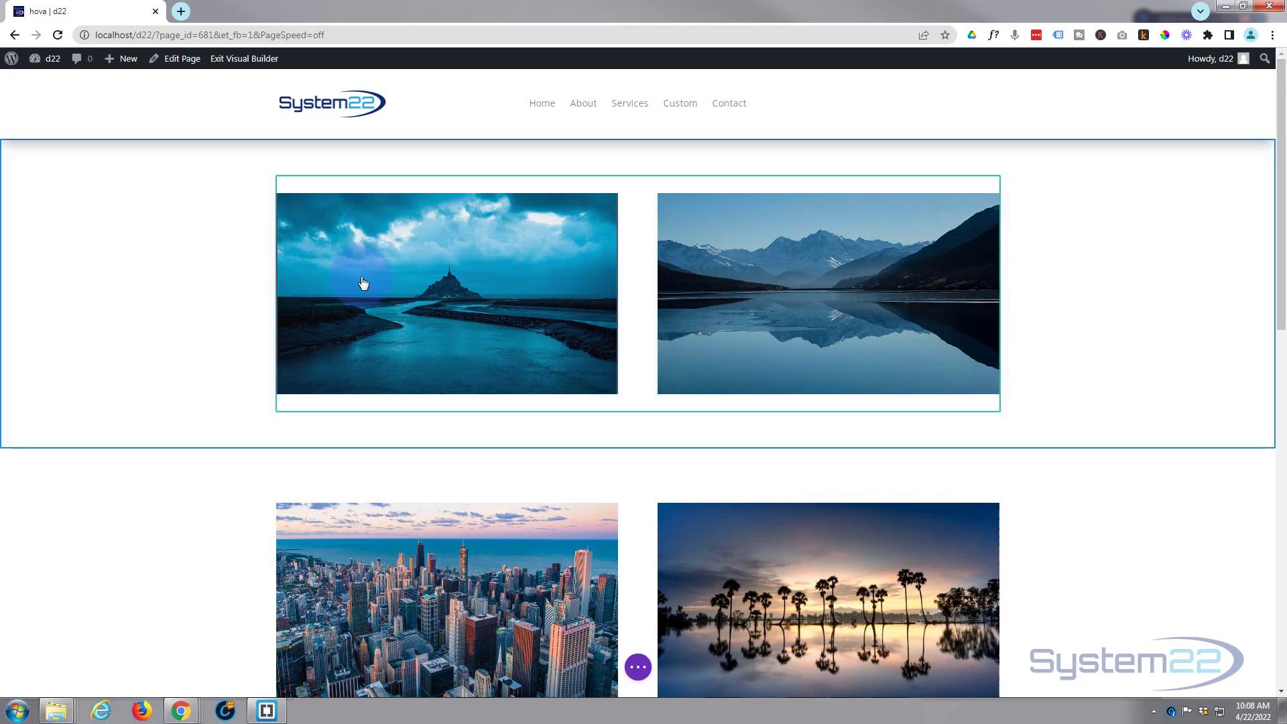
# Duplicate the two-image row and disable the copy on Desktop in its Visibility settings
pyautogui.moveTo(360, 281)
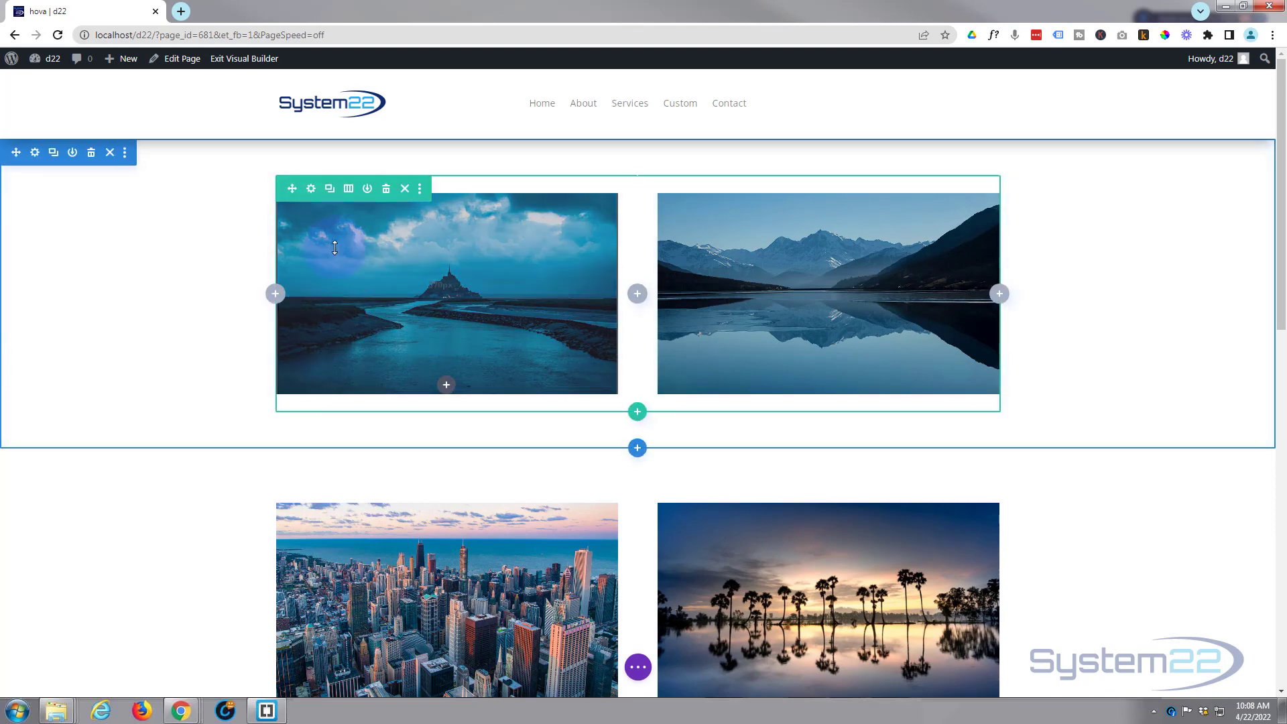
pyautogui.click(331, 193)
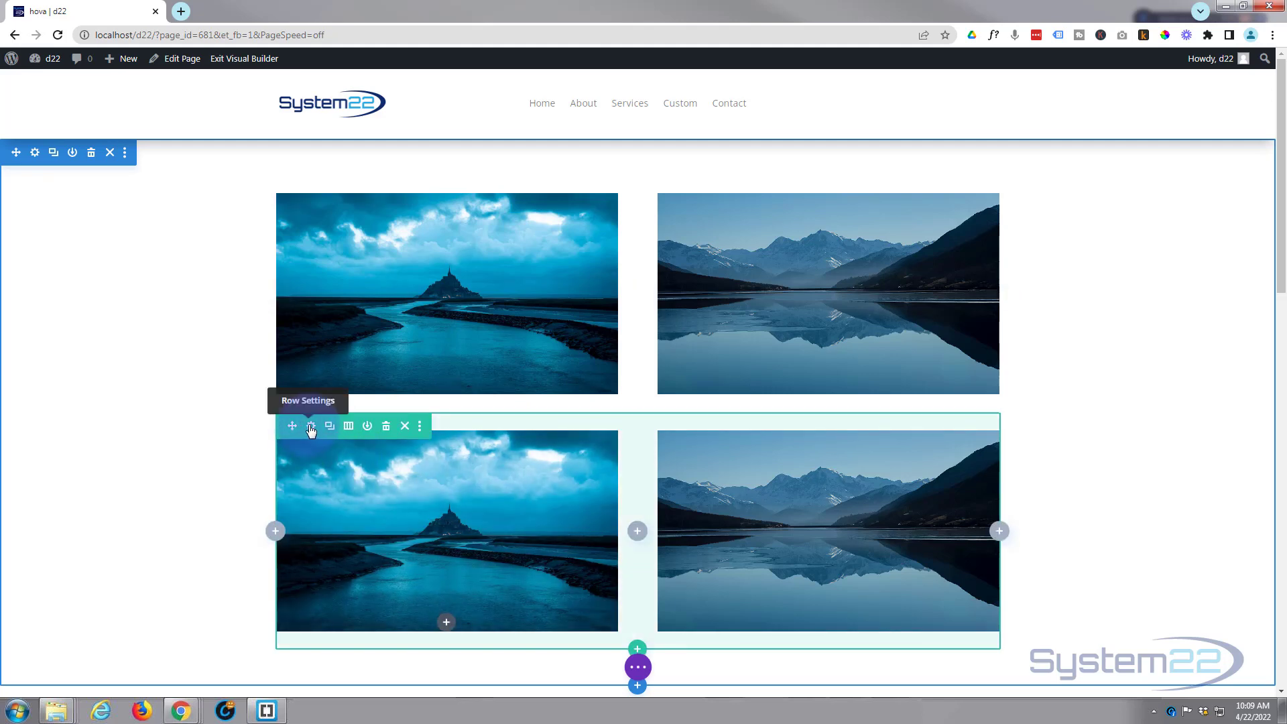
pyautogui.click(311, 427)
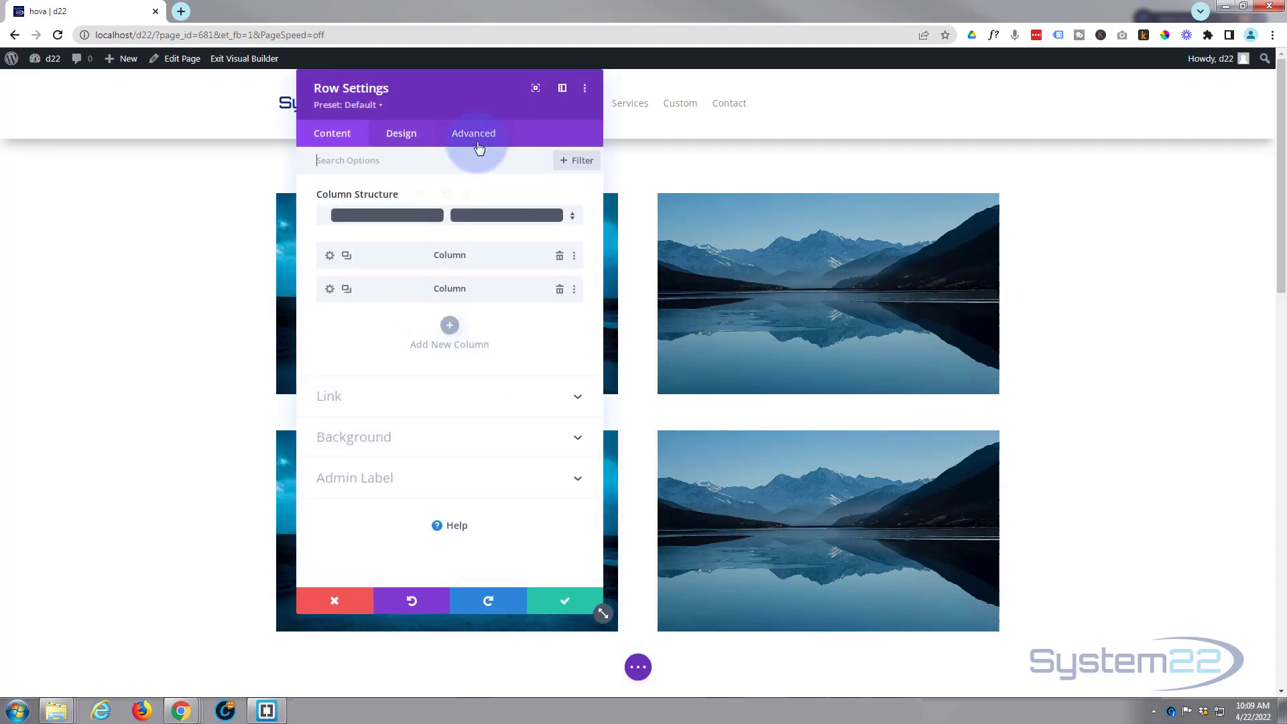
pyautogui.click(477, 135)
pyautogui.click(445, 321)
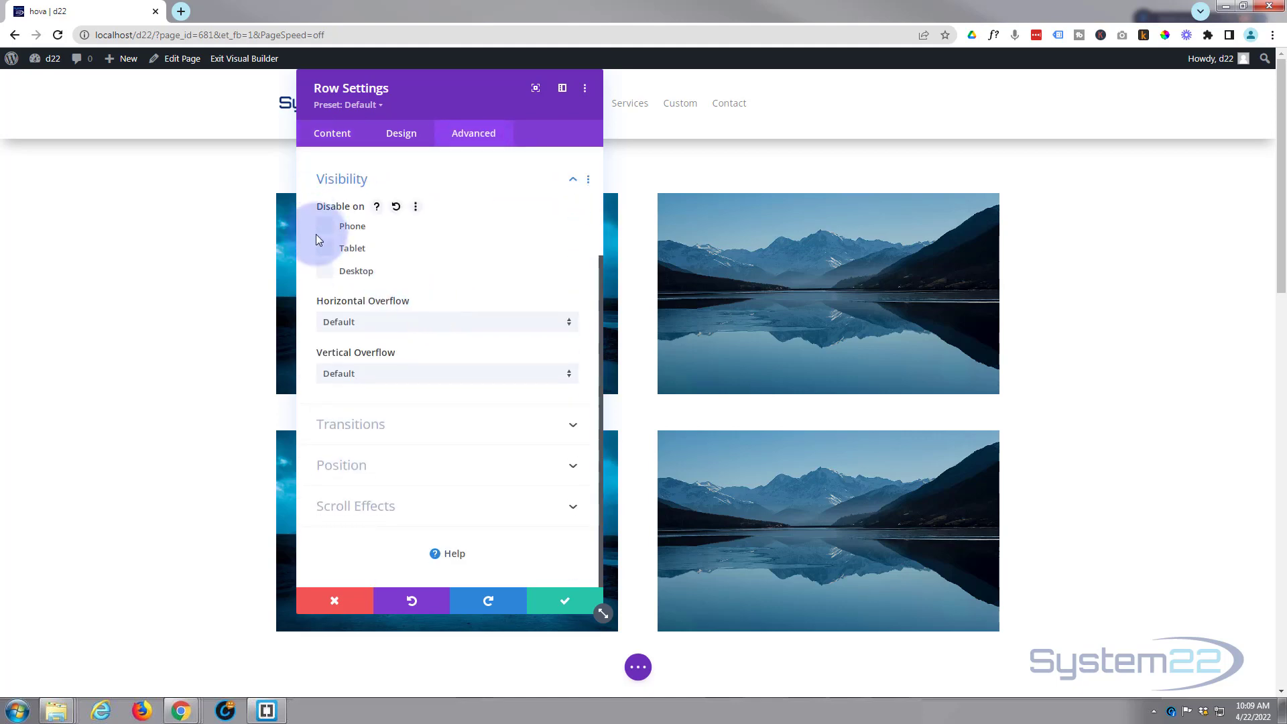
pyautogui.click(324, 272)
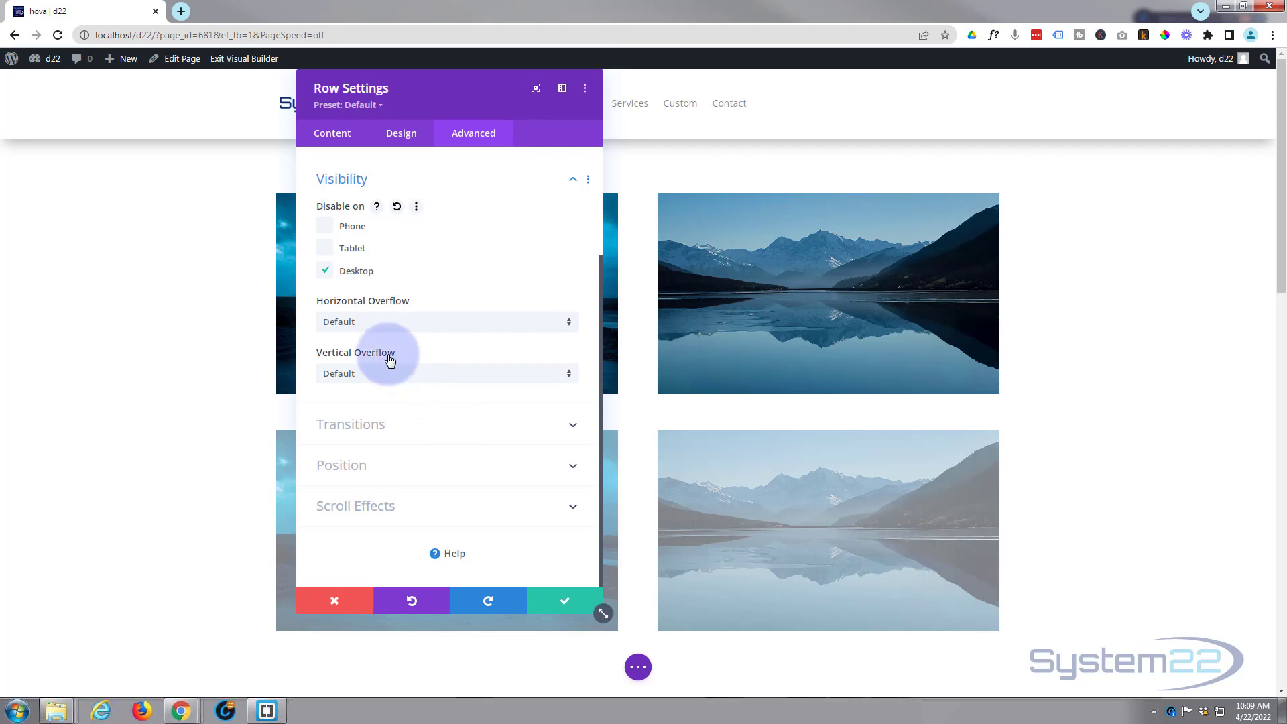
pyautogui.click(562, 605)
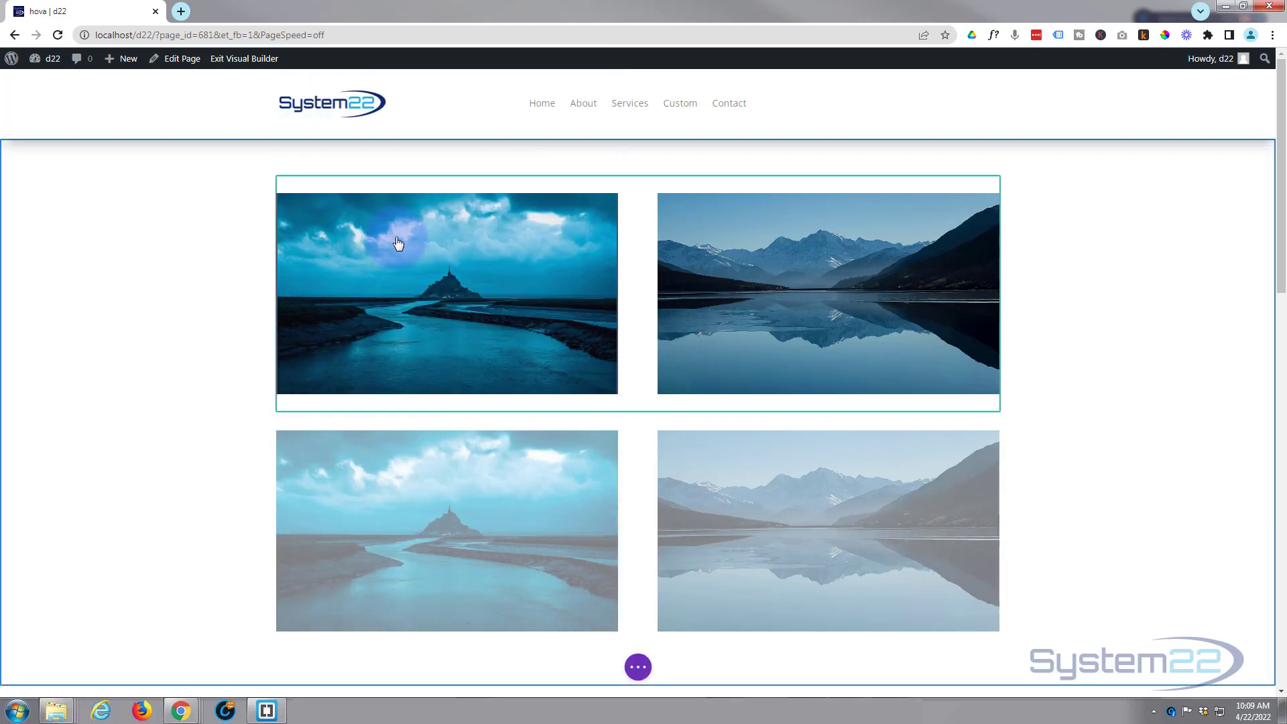
# Disable the original two-image row on Phone and Tablet in its Visibility settings
pyautogui.moveTo(311, 194)
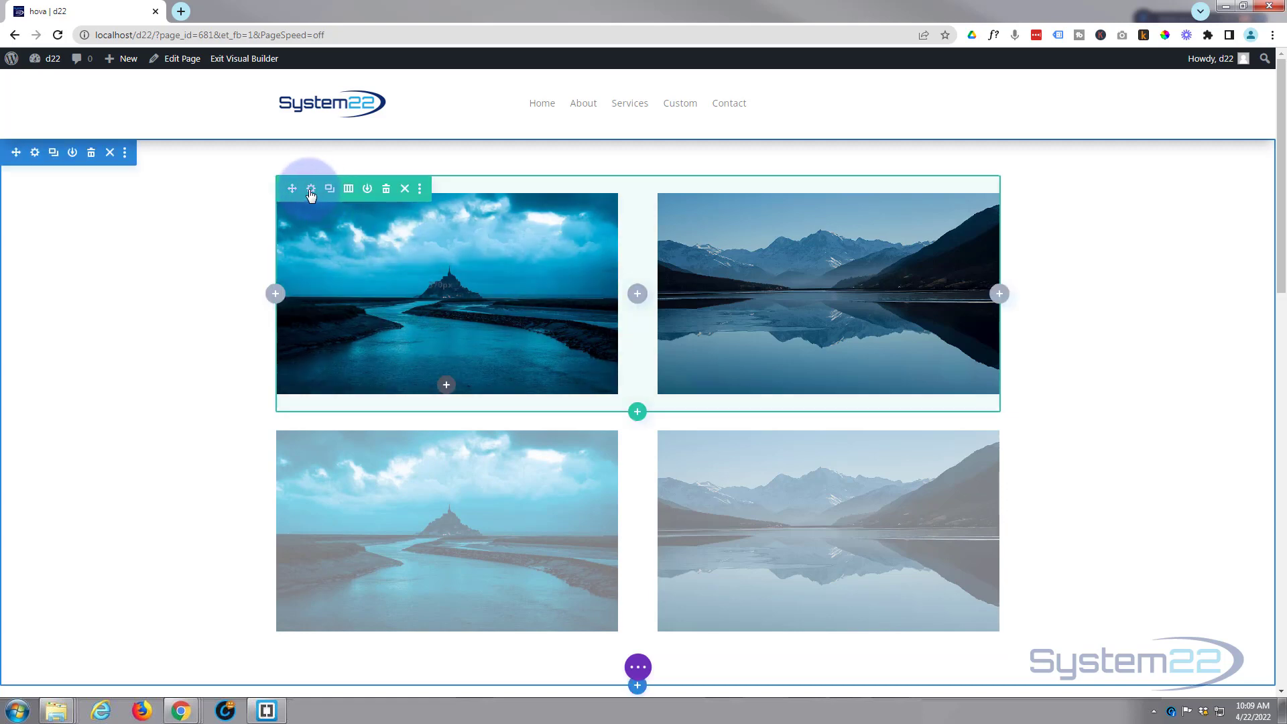
pyautogui.click(311, 190)
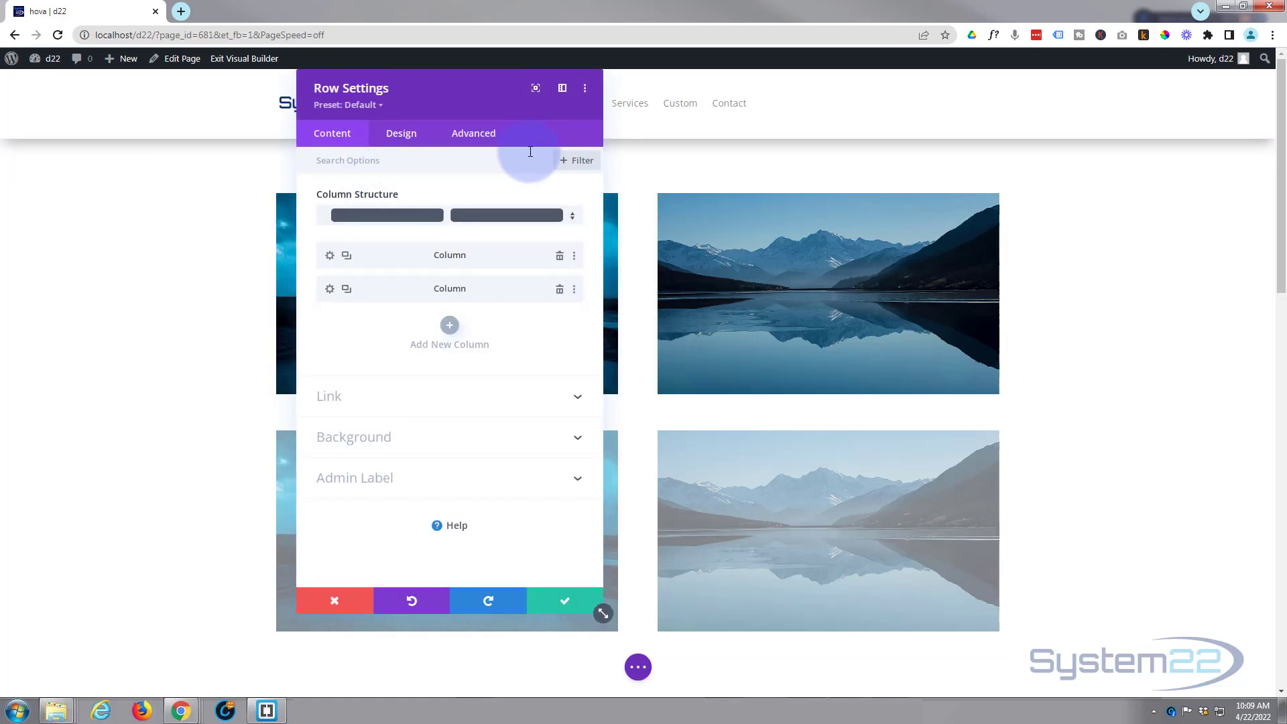
pyautogui.click(482, 139)
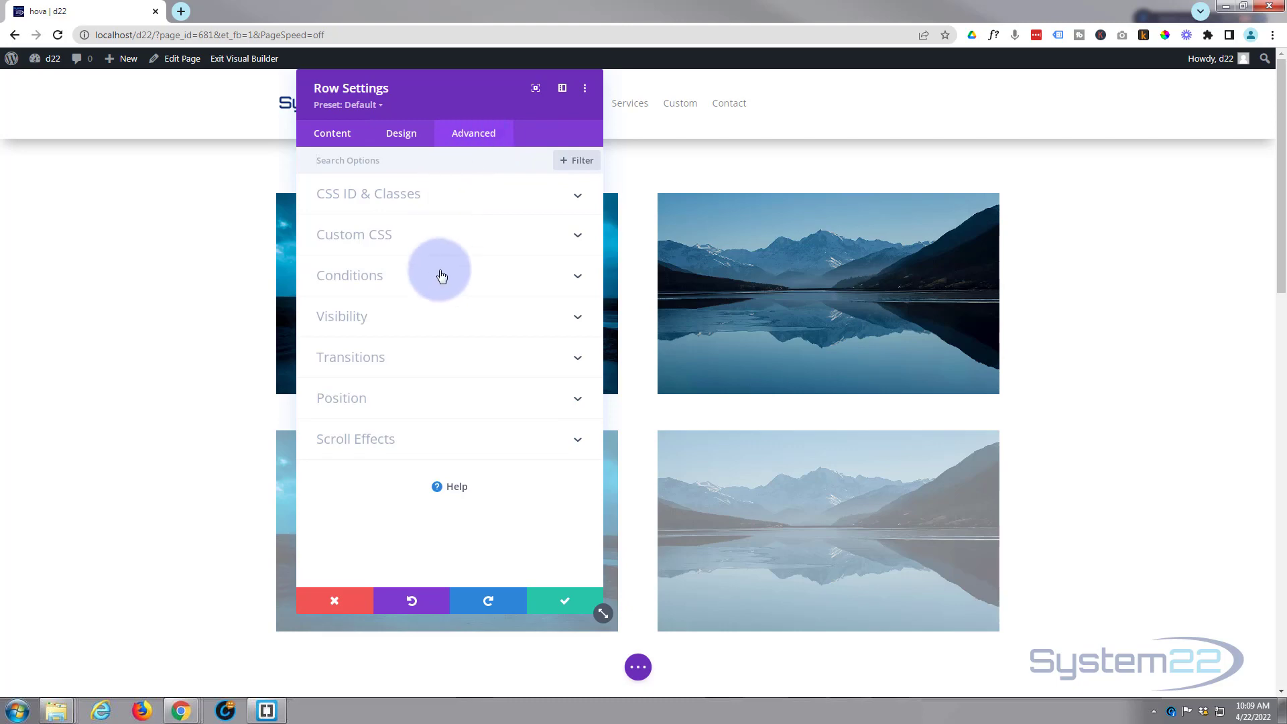
pyautogui.click(422, 315)
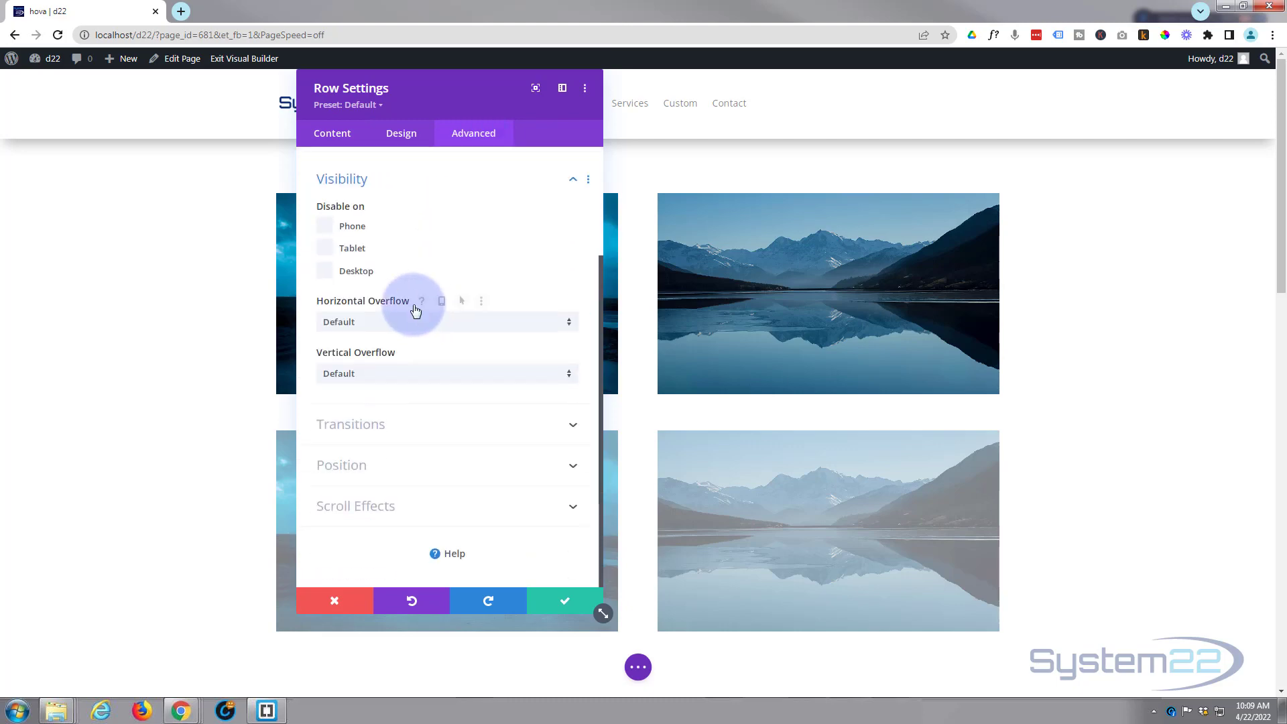
pyautogui.click(328, 228)
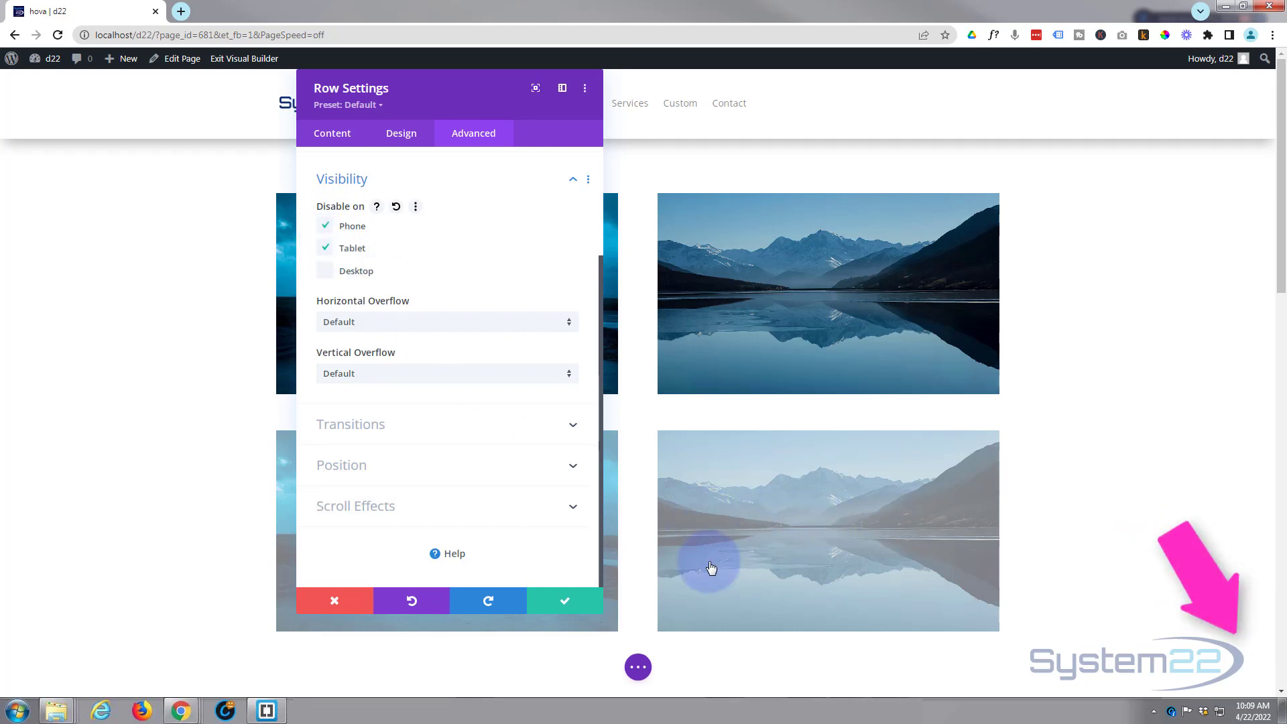
# Save the row settings and page draft, then hover the lake image on the live page
pyautogui.click(568, 603)
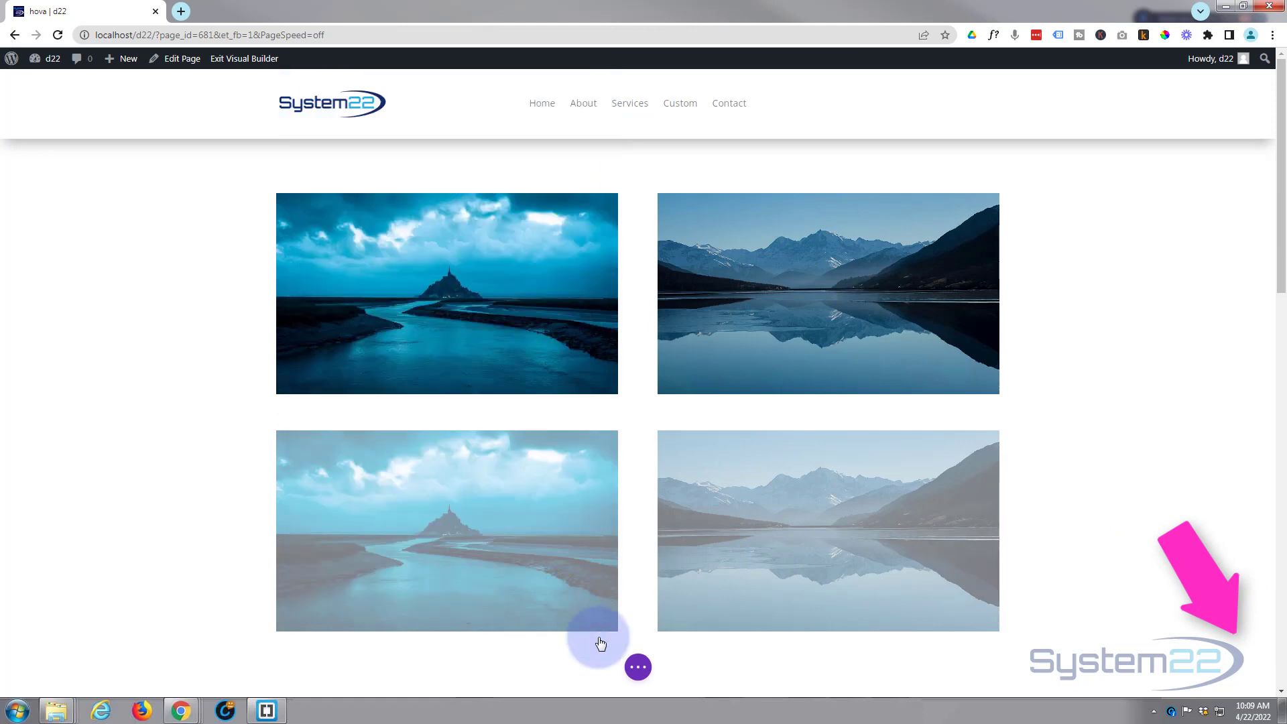
pyautogui.click(638, 667)
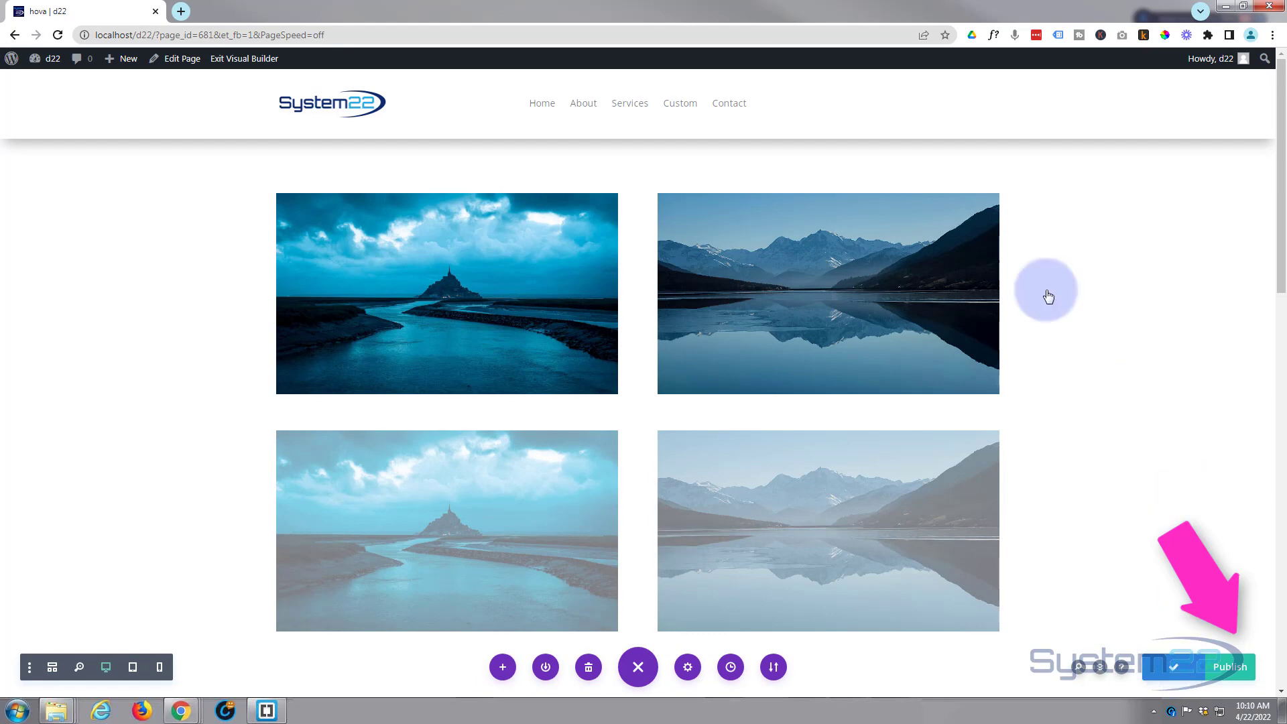
pyautogui.click(239, 58)
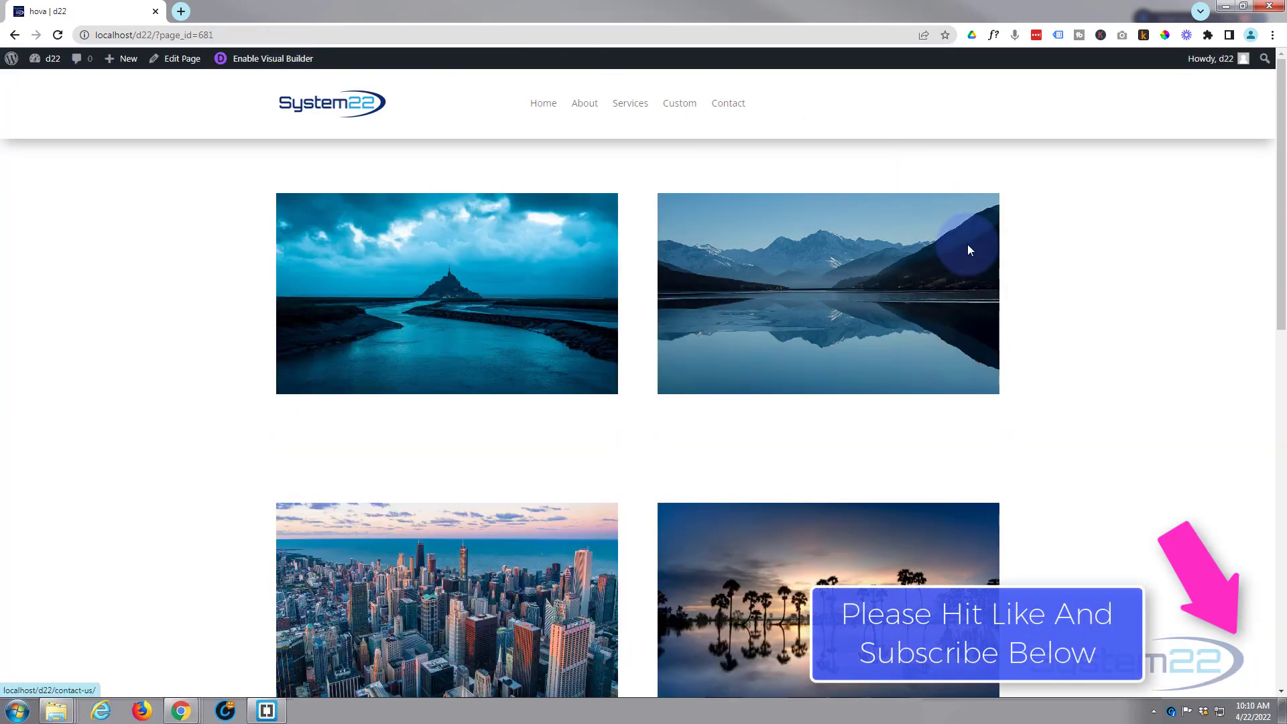
pyautogui.moveTo(915, 275)
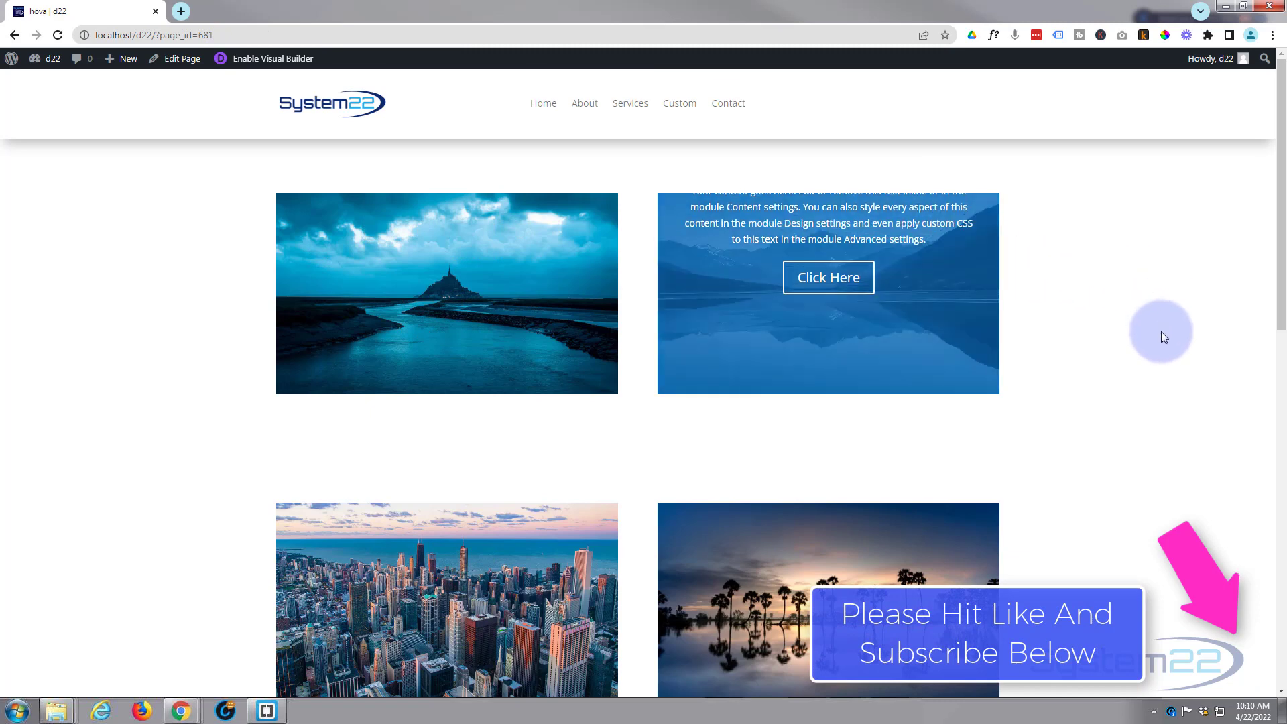